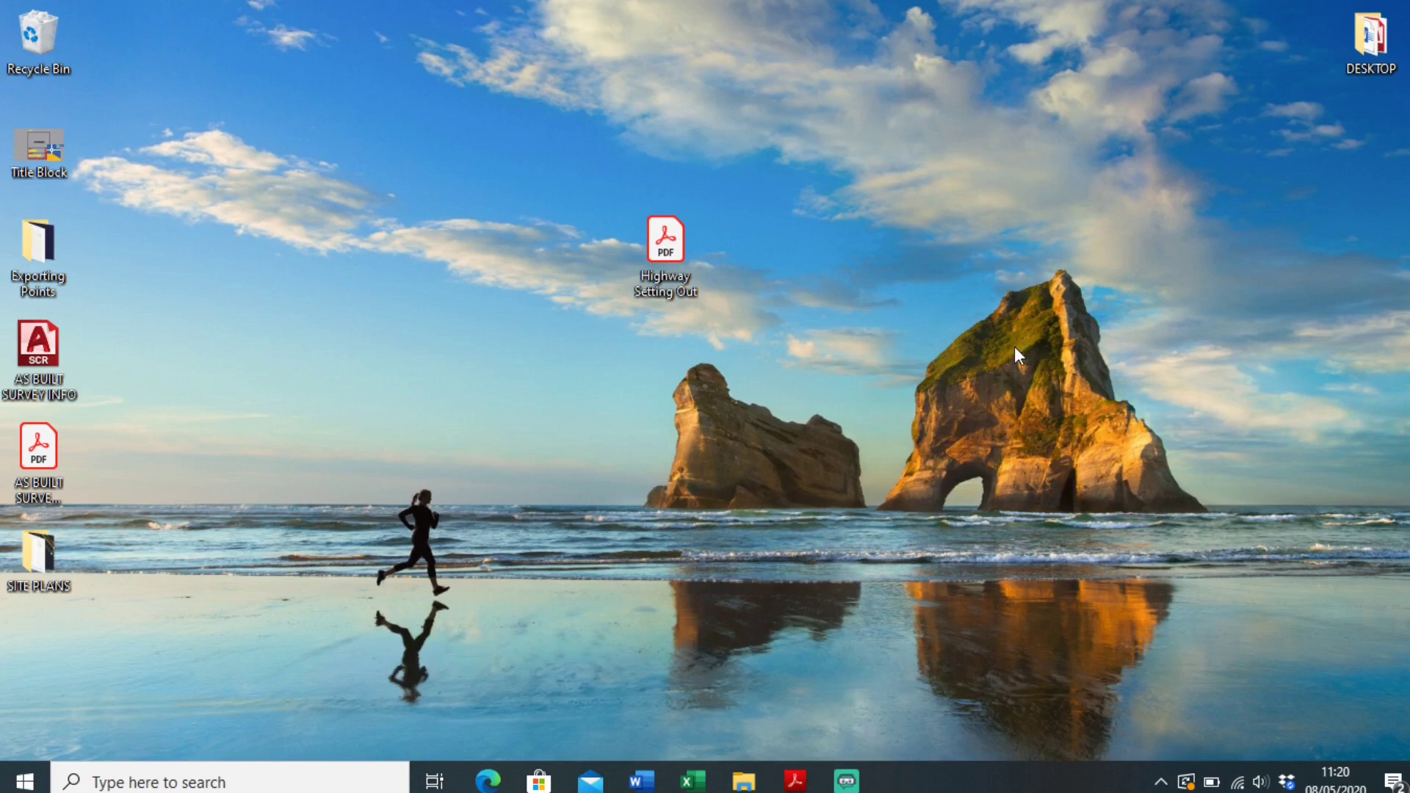
# Open the Highway Setting Out PDF and pan the site layout toward the setting-out table
pyautogui.doubleClick(688, 262)
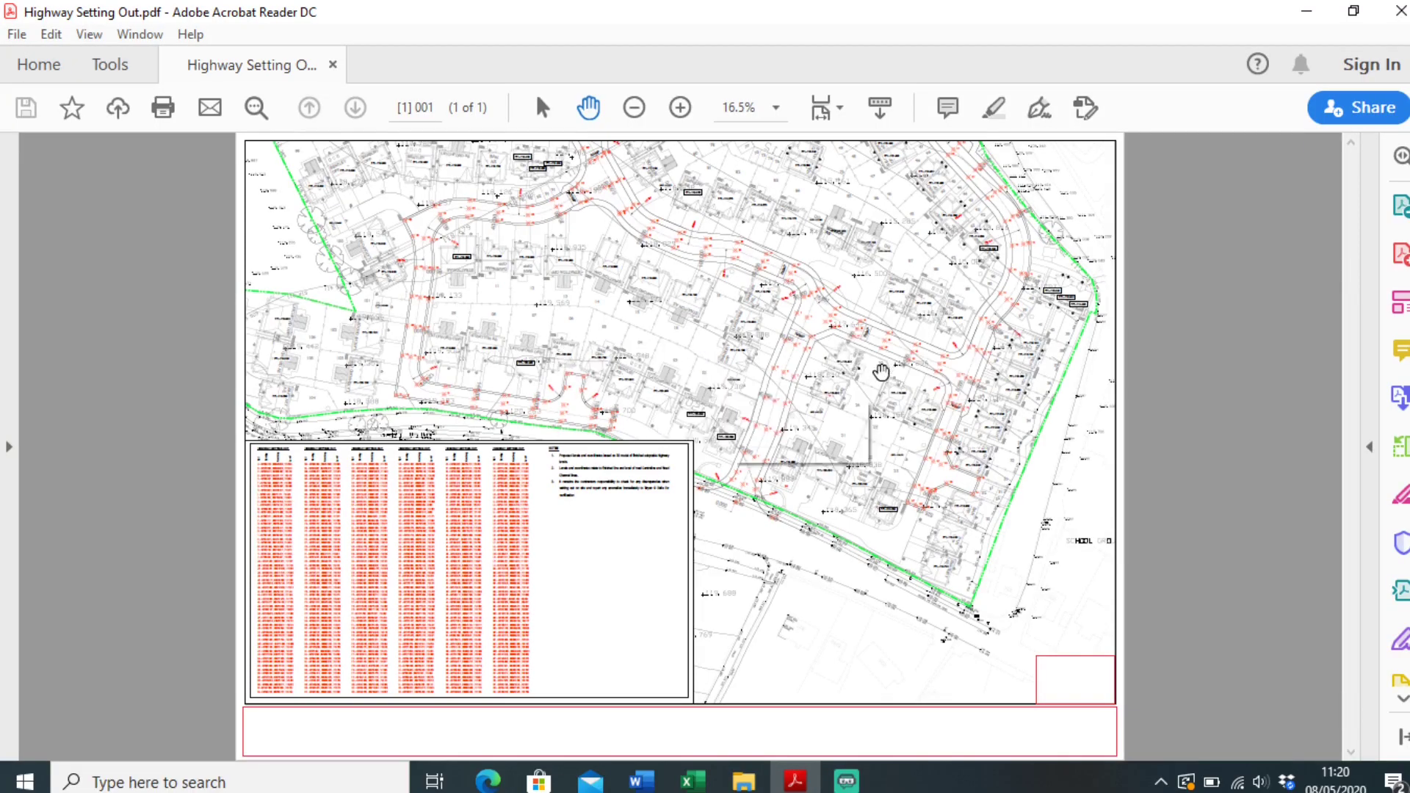
pyautogui.scroll(2, 798, 339)
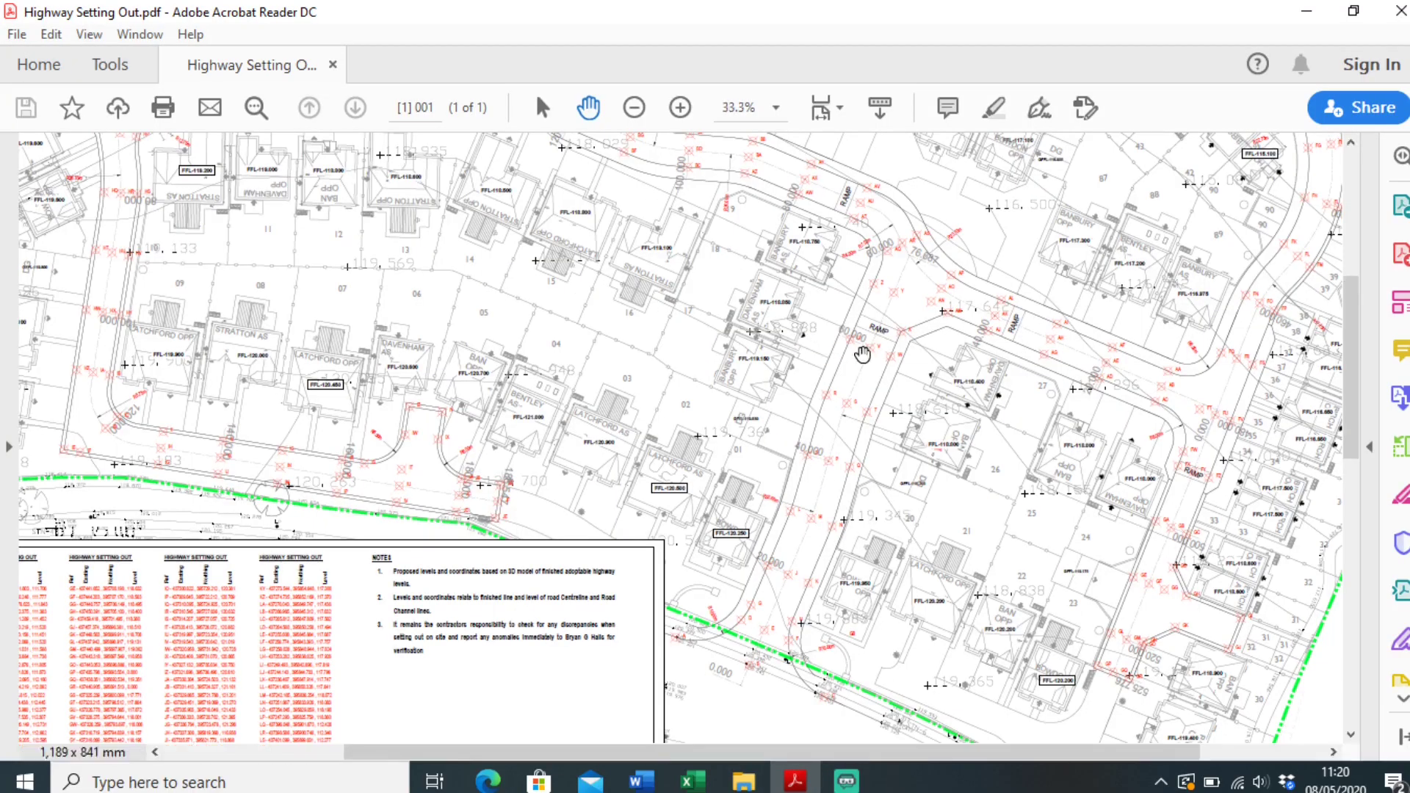
pyautogui.moveTo(859, 352); pyautogui.dragTo(746, 365)
pyautogui.scroll(-1, 745, 365)
pyautogui.scroll(1, 753, 372)
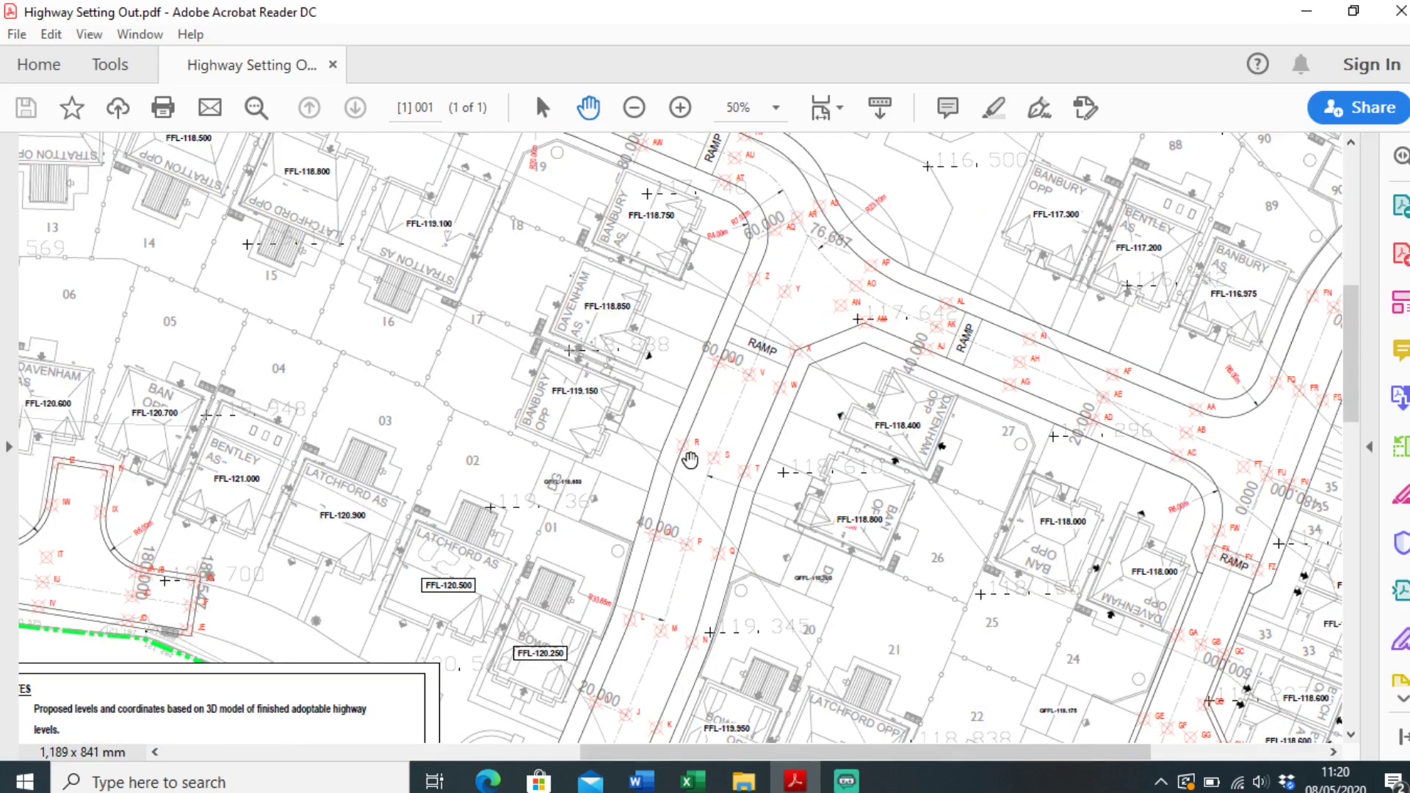
pyautogui.scroll(3, 746, 321)
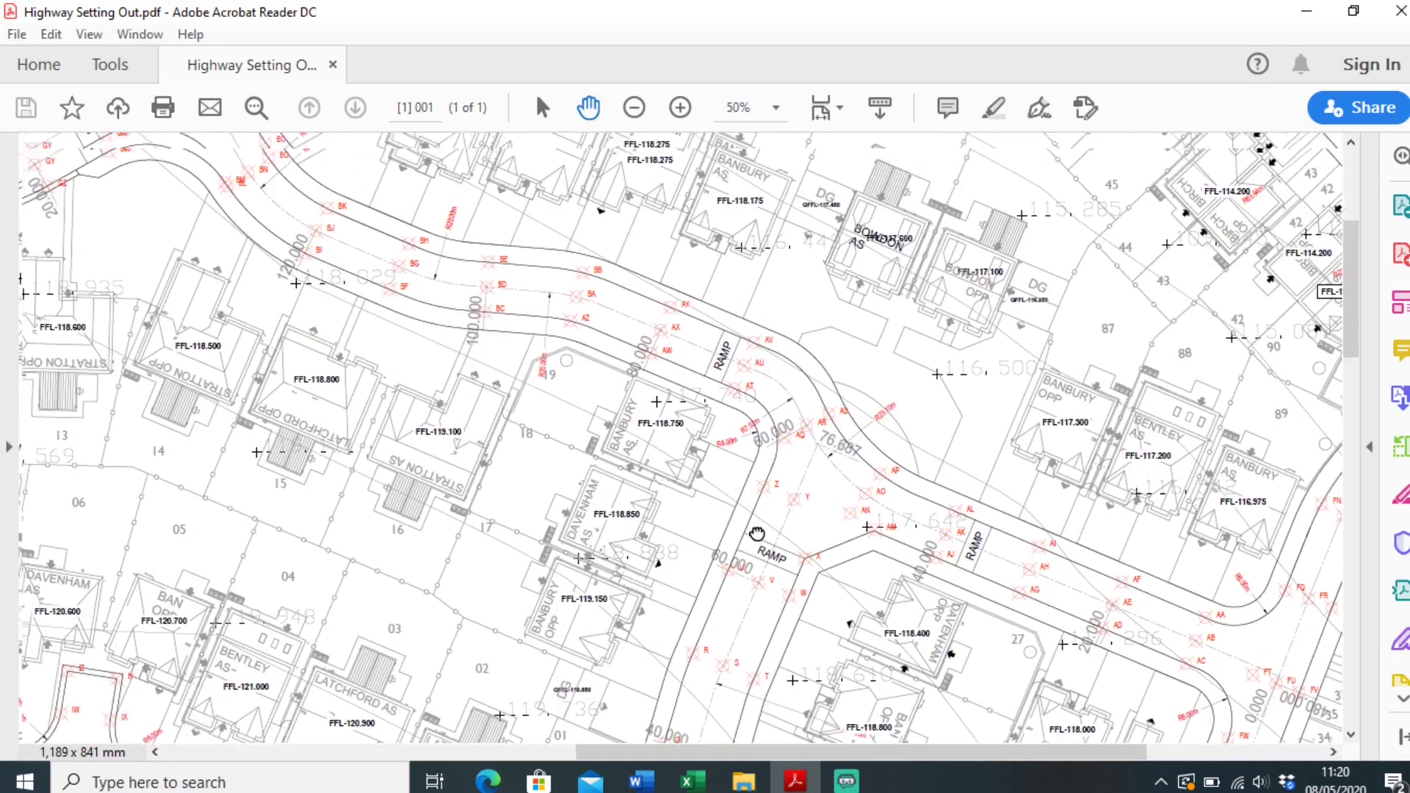
pyautogui.scroll(1, 536, 306)
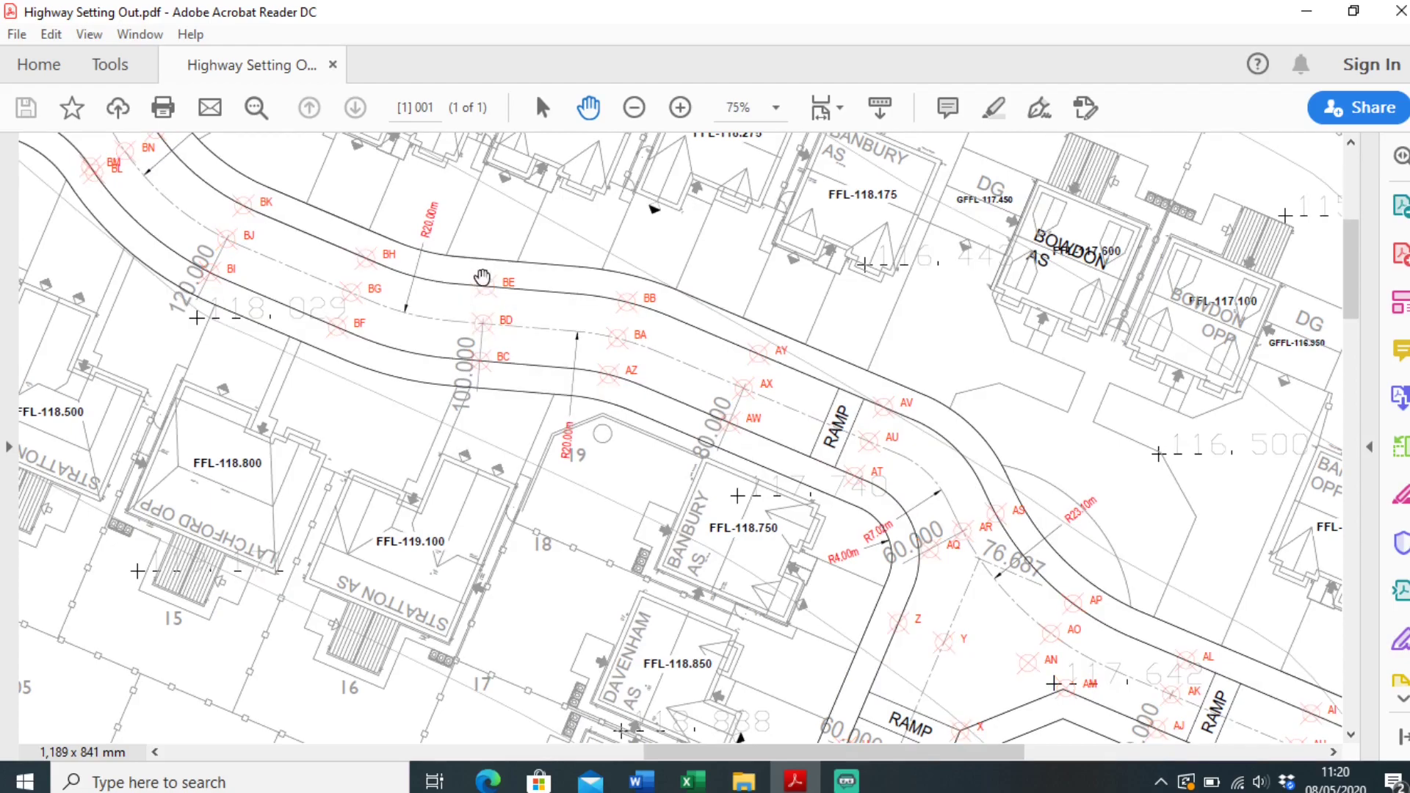
pyautogui.scroll(-1, 571, 347)
pyautogui.scroll(-1, 576, 378)
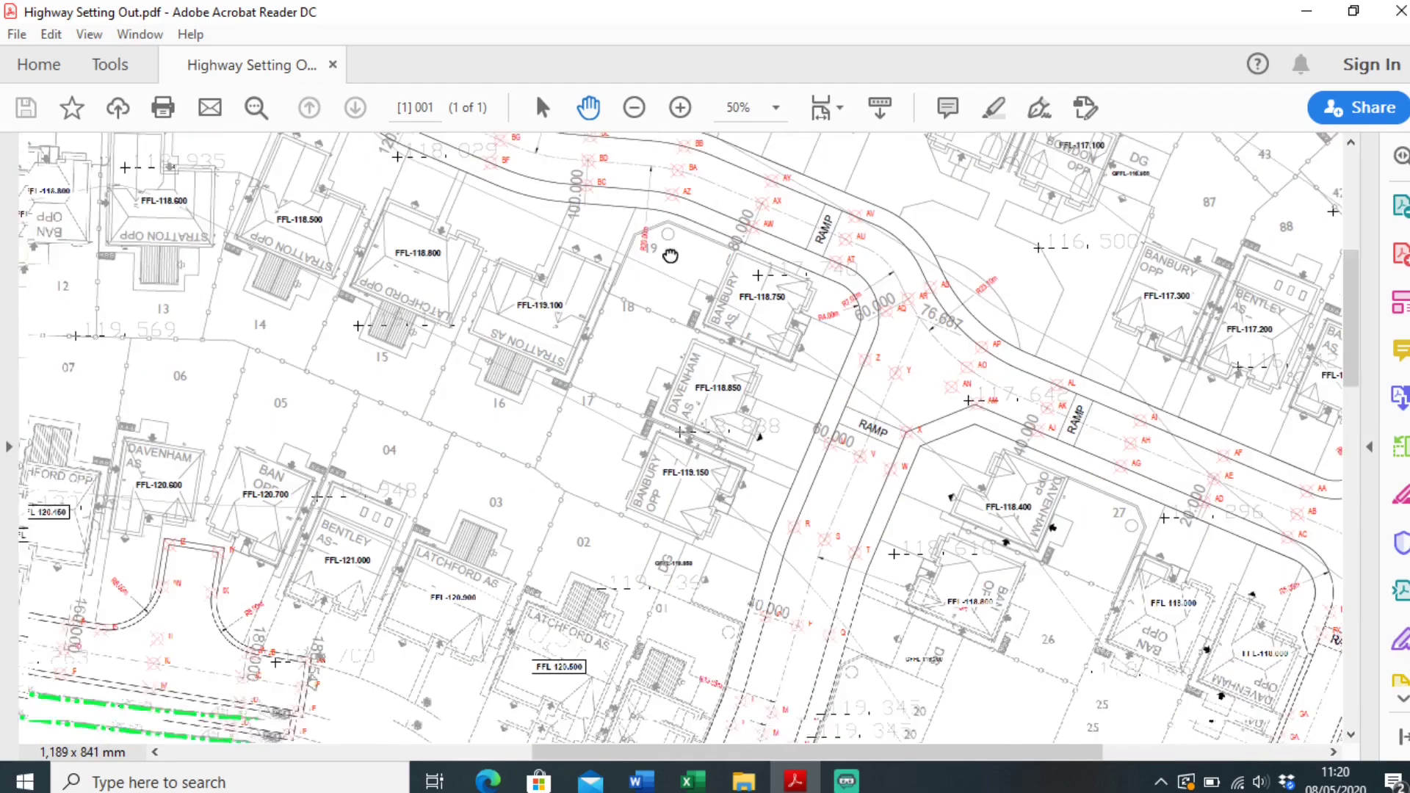
pyautogui.scroll(-2, 589, 417)
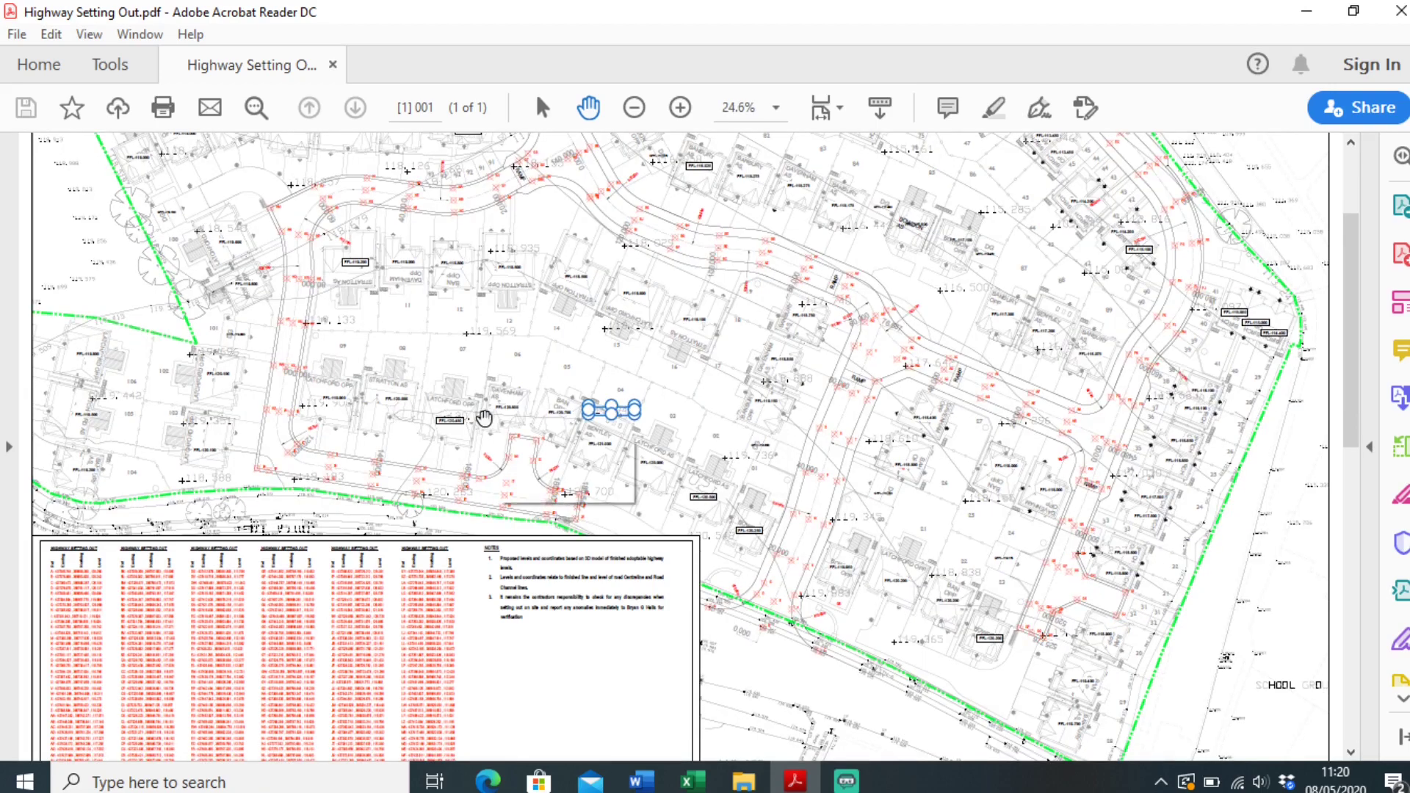
pyautogui.scroll(-2, 547, 328)
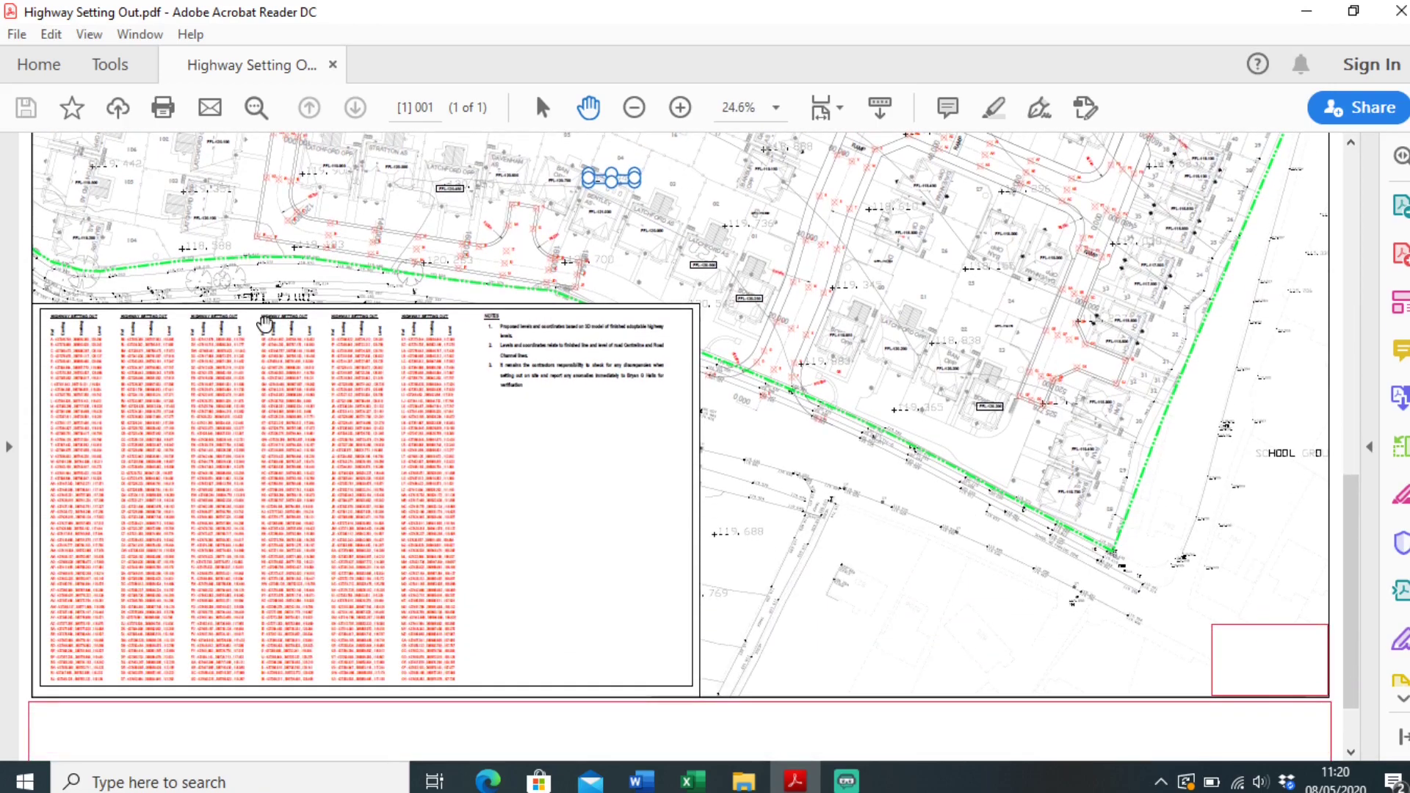
pyautogui.scroll(2, 51, 391)
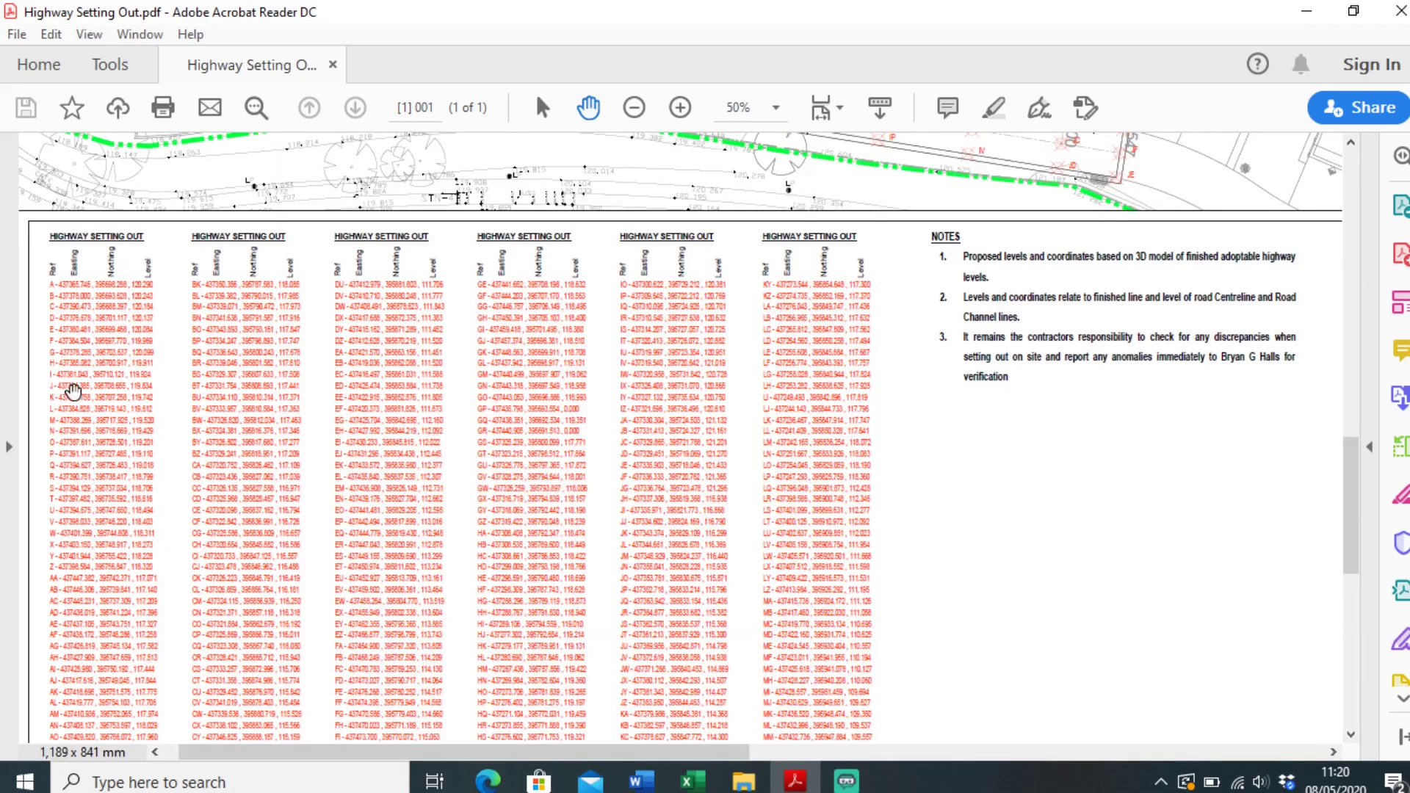
pyautogui.scroll(1, 54, 385)
# Pan onto the setting-out tables, switch to the Selection tool and zoom out to 50%
pyautogui.moveTo(240, 357); pyautogui.dragTo(309, 392)
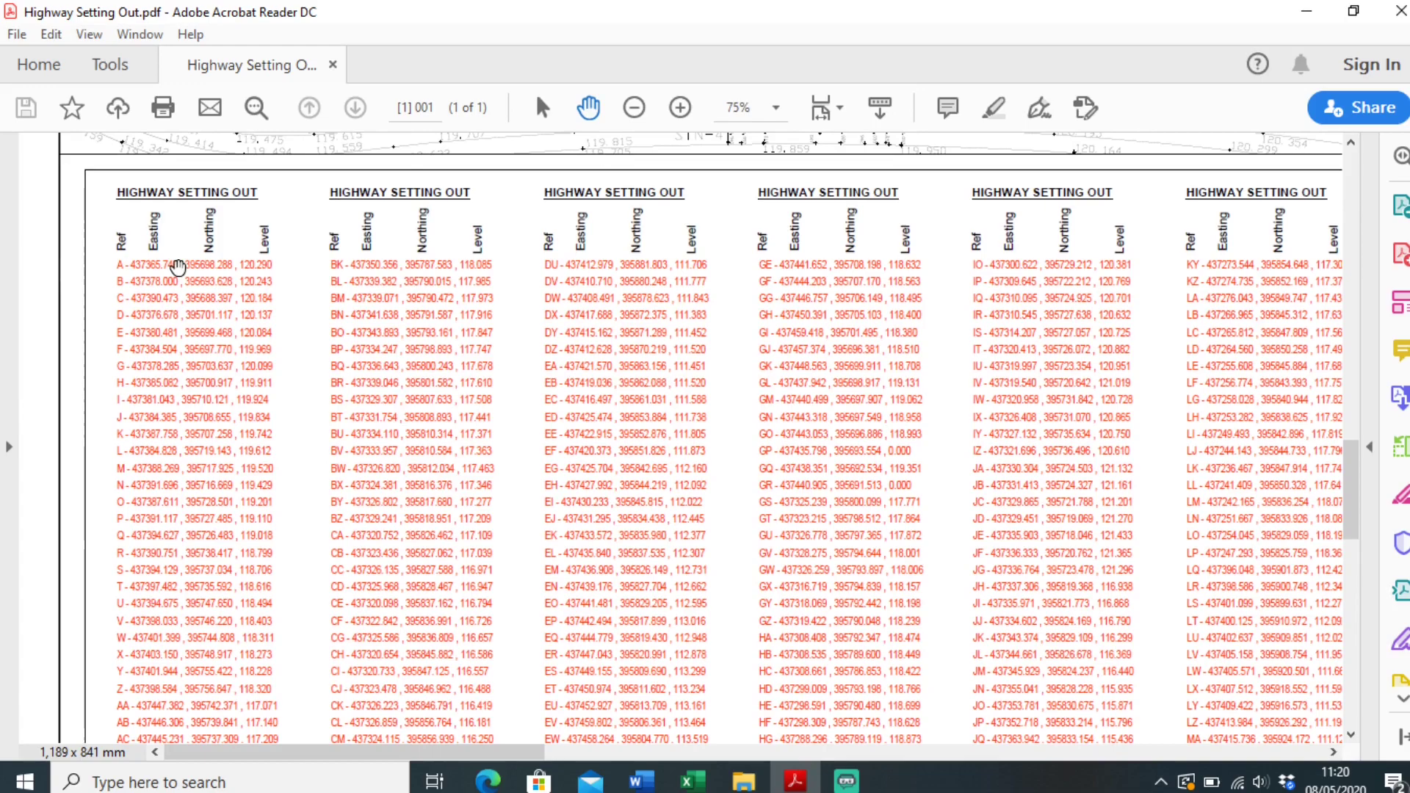
pyautogui.scroll(-3, 177, 268)
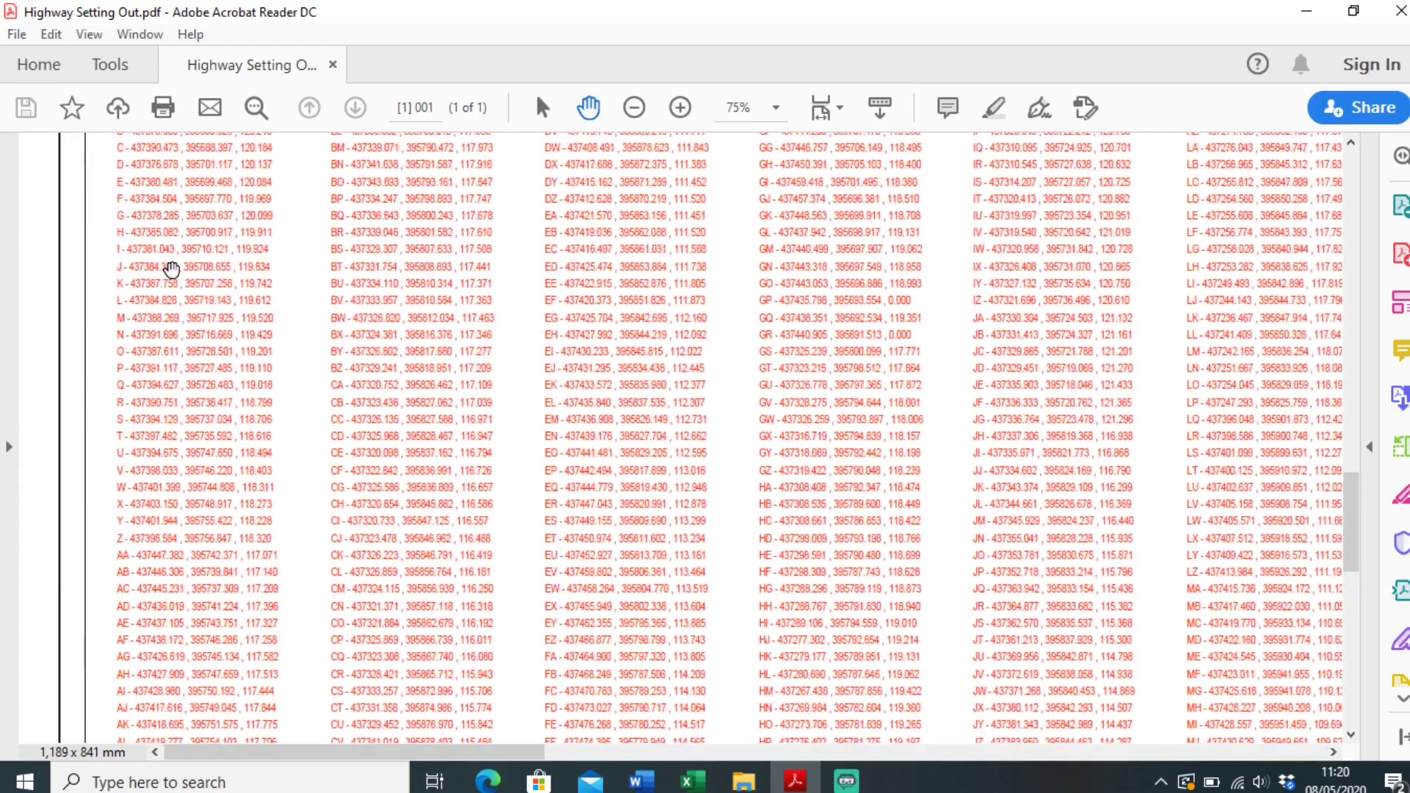
pyautogui.scroll(3, 172, 267)
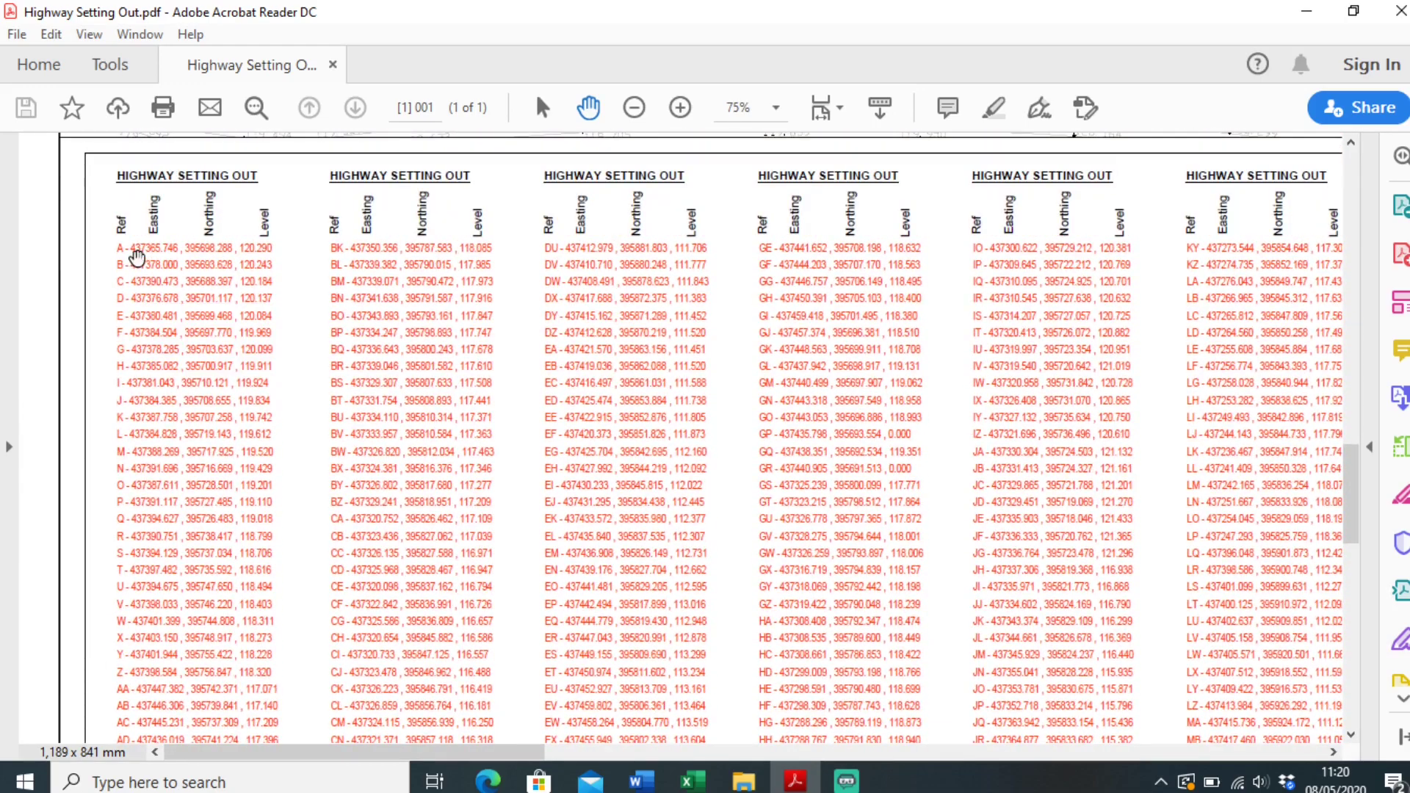
pyautogui.scroll(1, 184, 283)
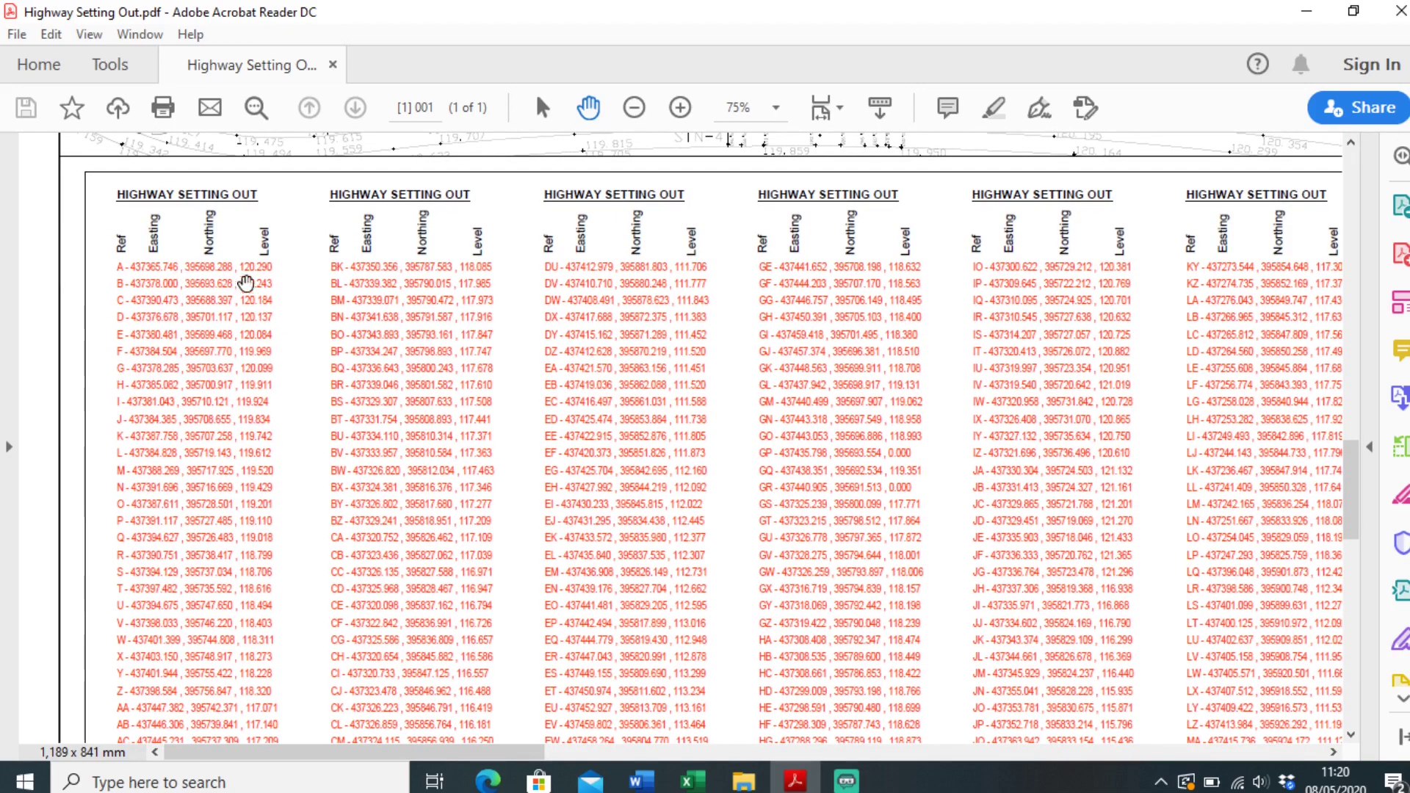
pyautogui.scroll(1, 209, 278)
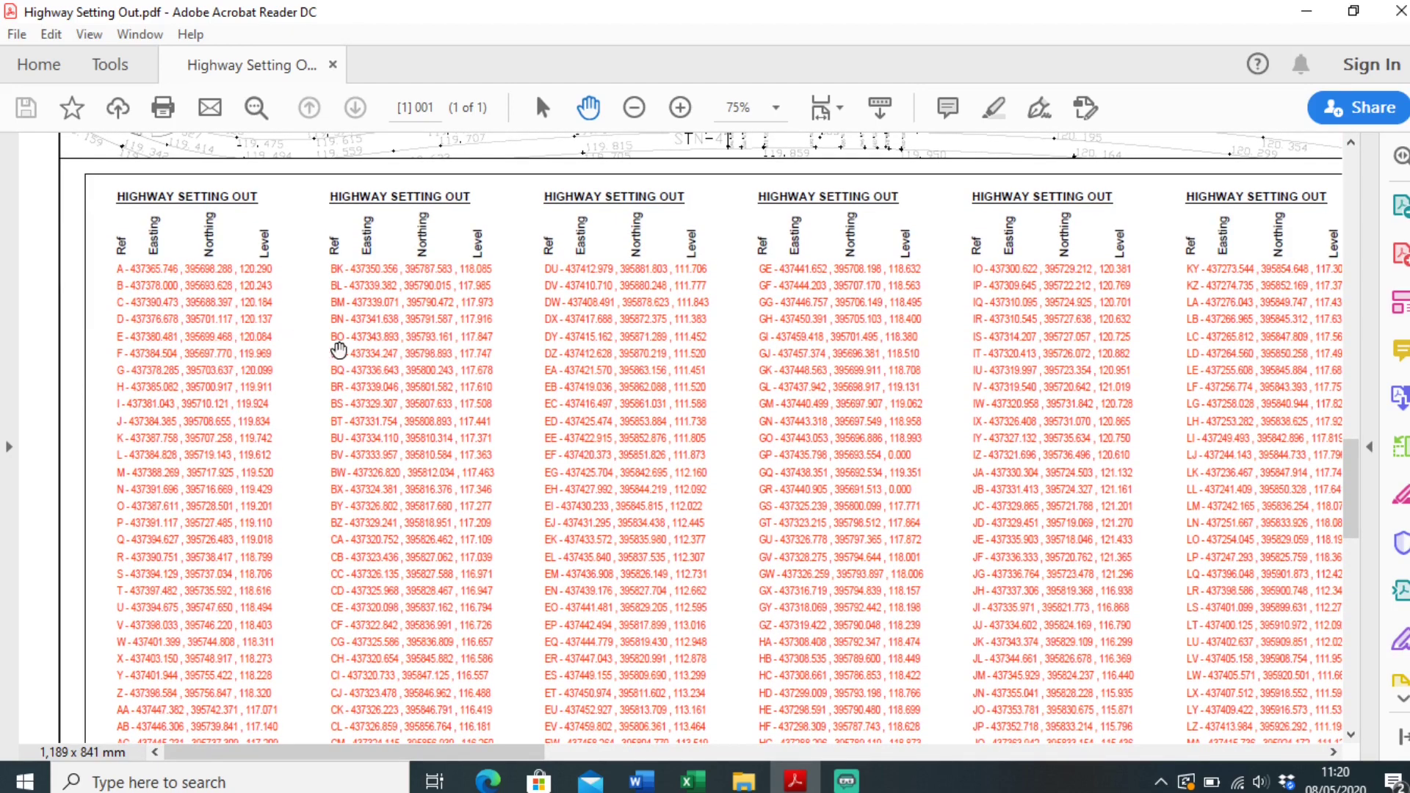
pyautogui.press('v')
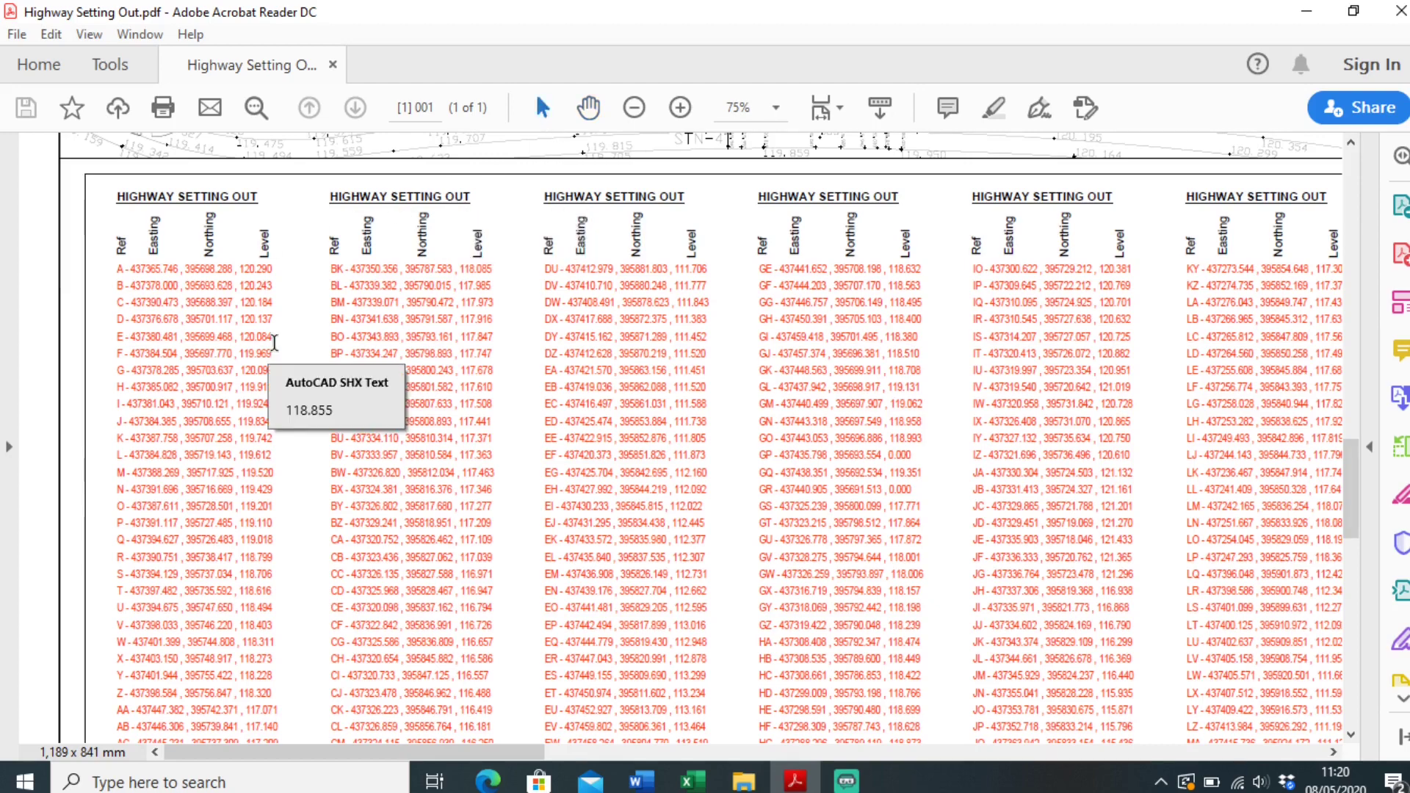
pyautogui.hotkey('ctrl', '-')
pyautogui.hotkey('ctrl', '-')
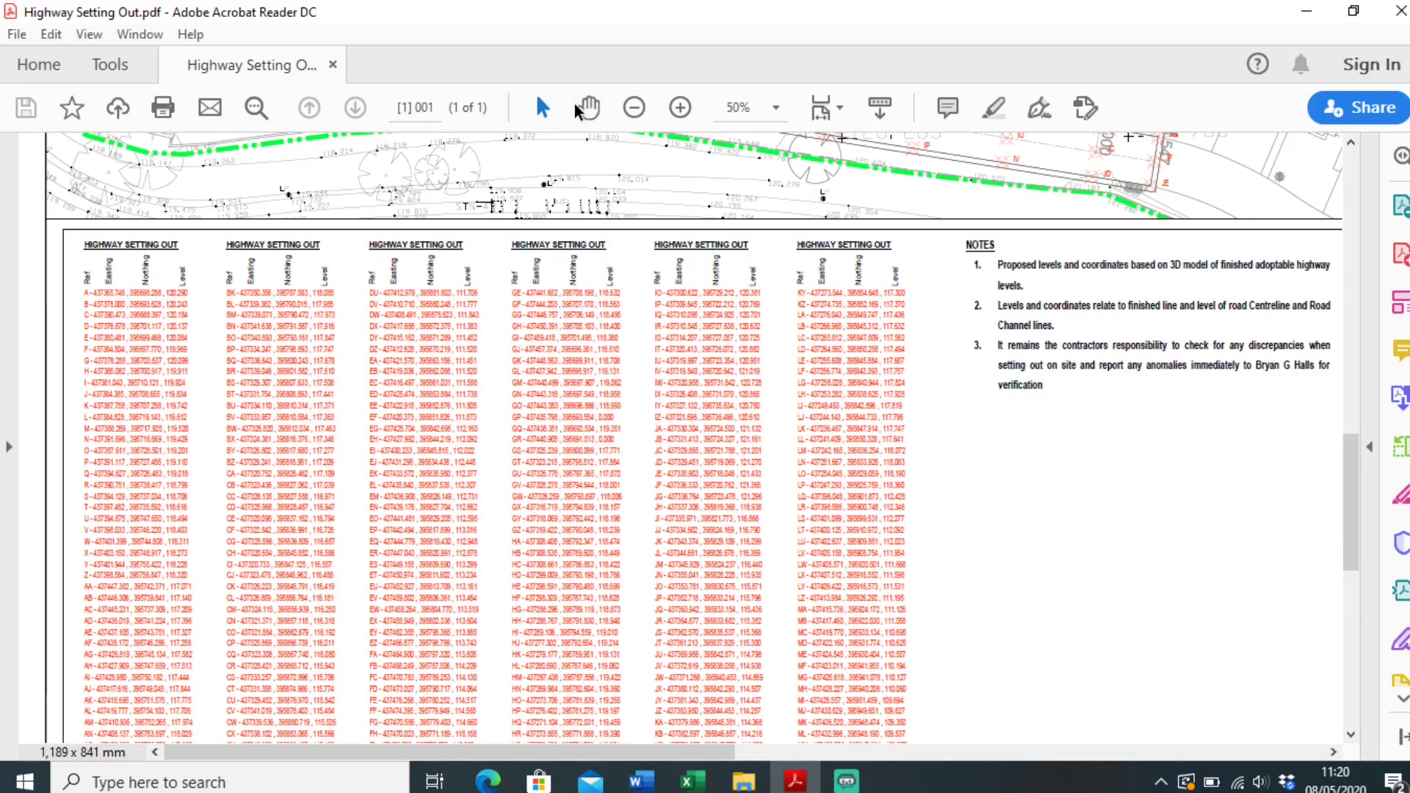
# With the Select tool, drag-select the table text from row A across all six columns
pyautogui.click(588, 108)
pyautogui.click(535, 102)
pyautogui.moveTo(83, 292)
pyautogui.mouseDown()
pyautogui.moveTo(912, 746)
pyautogui.moveTo(833, 751)
pyautogui.moveTo(855, 763)
pyautogui.mouseUp()
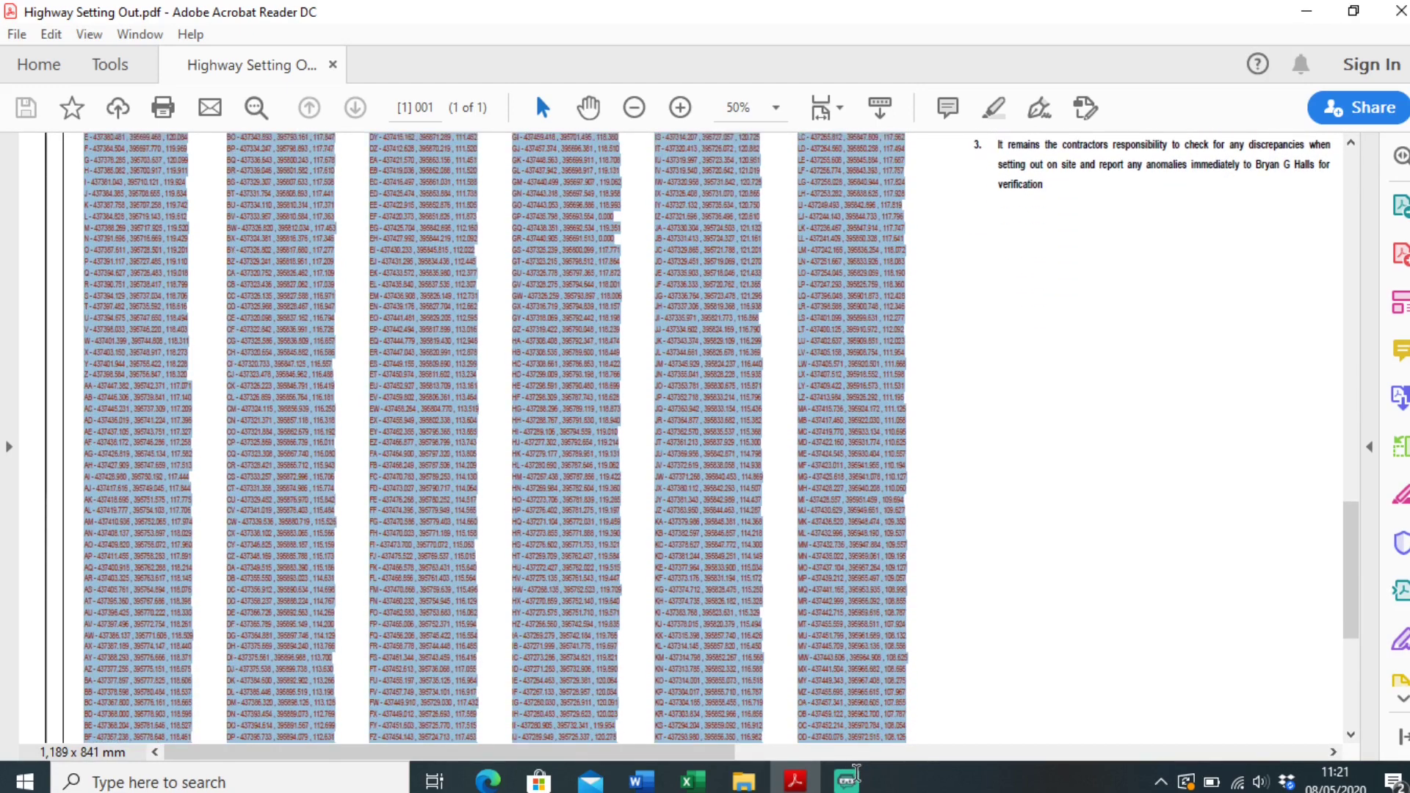
pyautogui.moveTo(855, 762)
pyautogui.mouseDown()
pyautogui.moveTo(855, 779)
pyautogui.moveTo(892, 705)
pyautogui.moveTo(909, 717)
pyautogui.mouseUp()
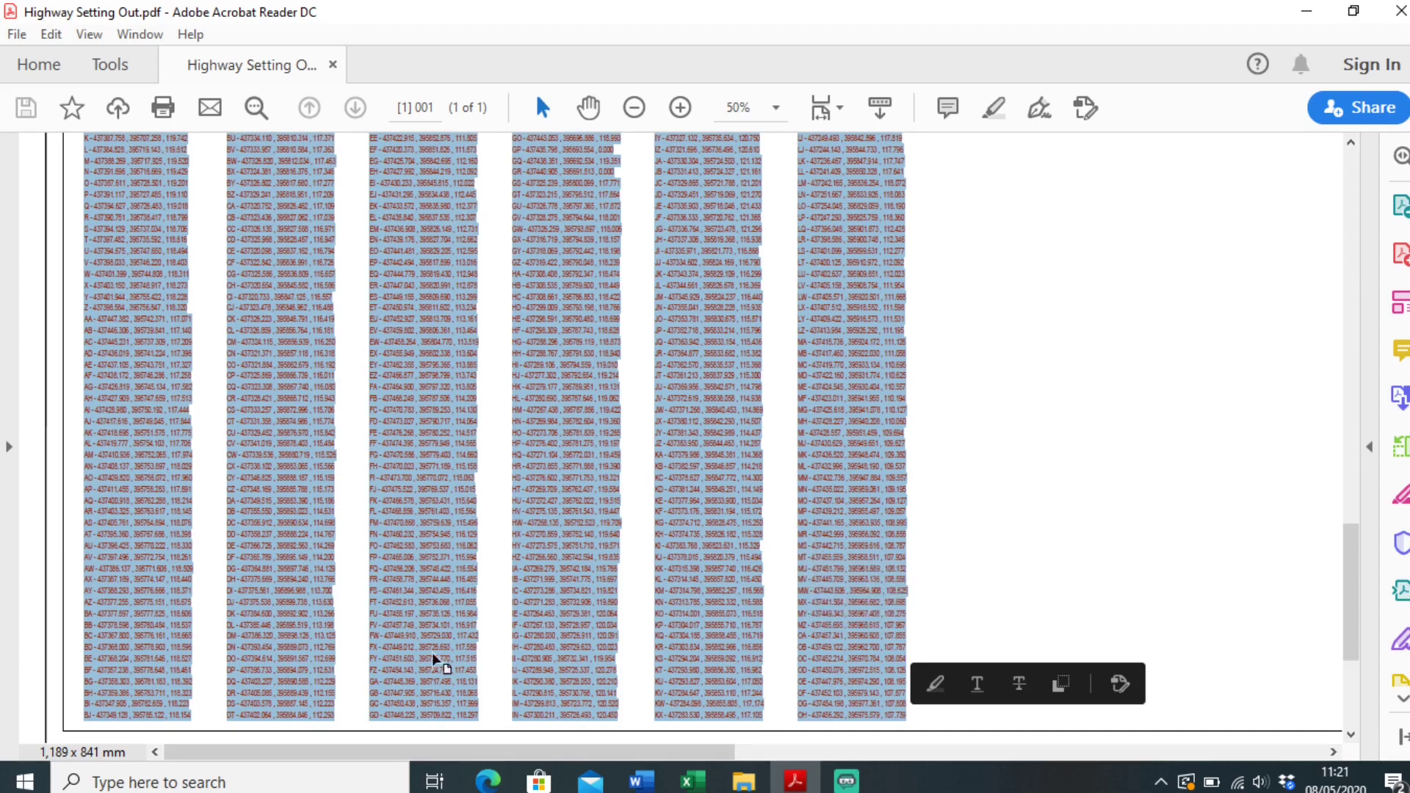
# Launch Notepad from the taskbar search and paste the copied coordinate list, rows A through OH
pyautogui.click(272, 781)
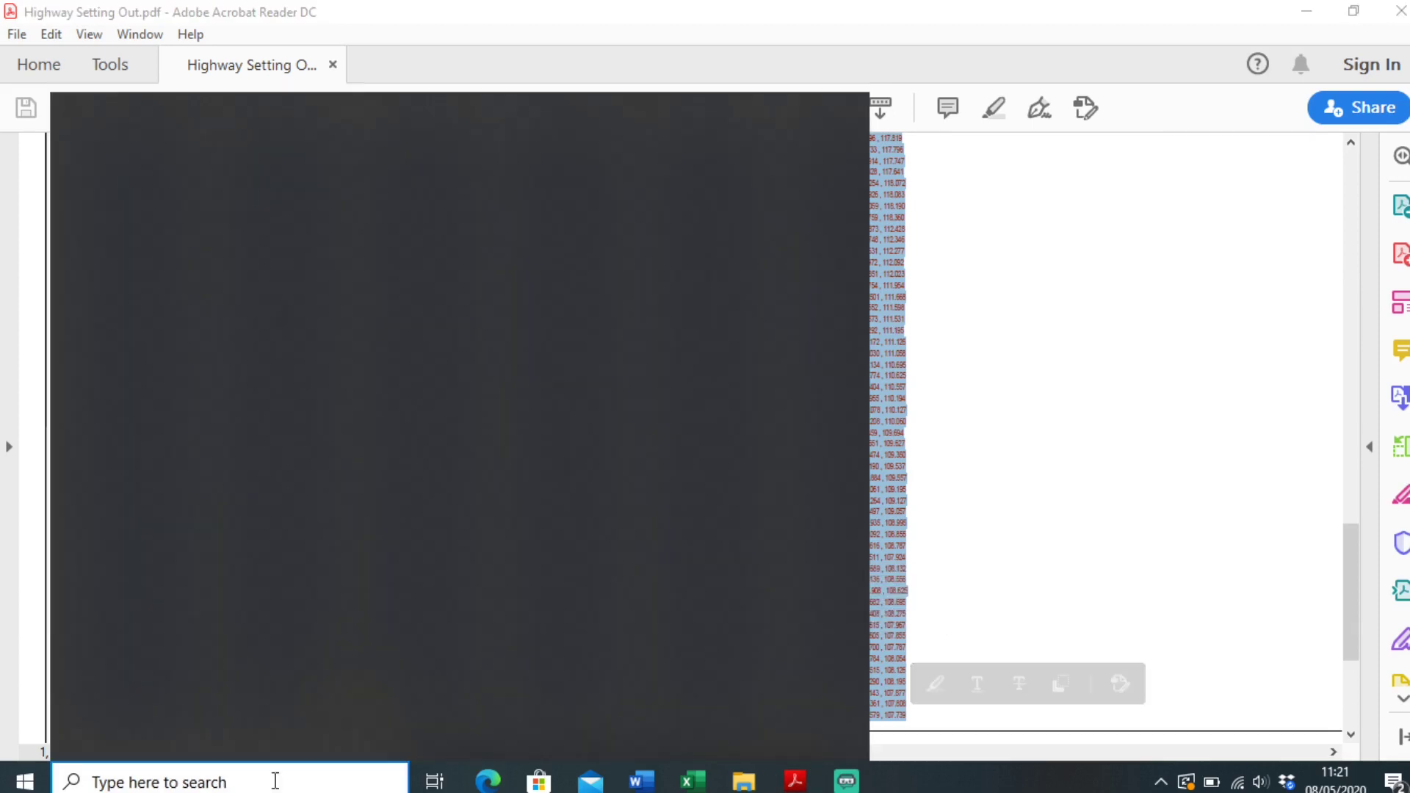
pyautogui.write('note')
pyautogui.press('Return')
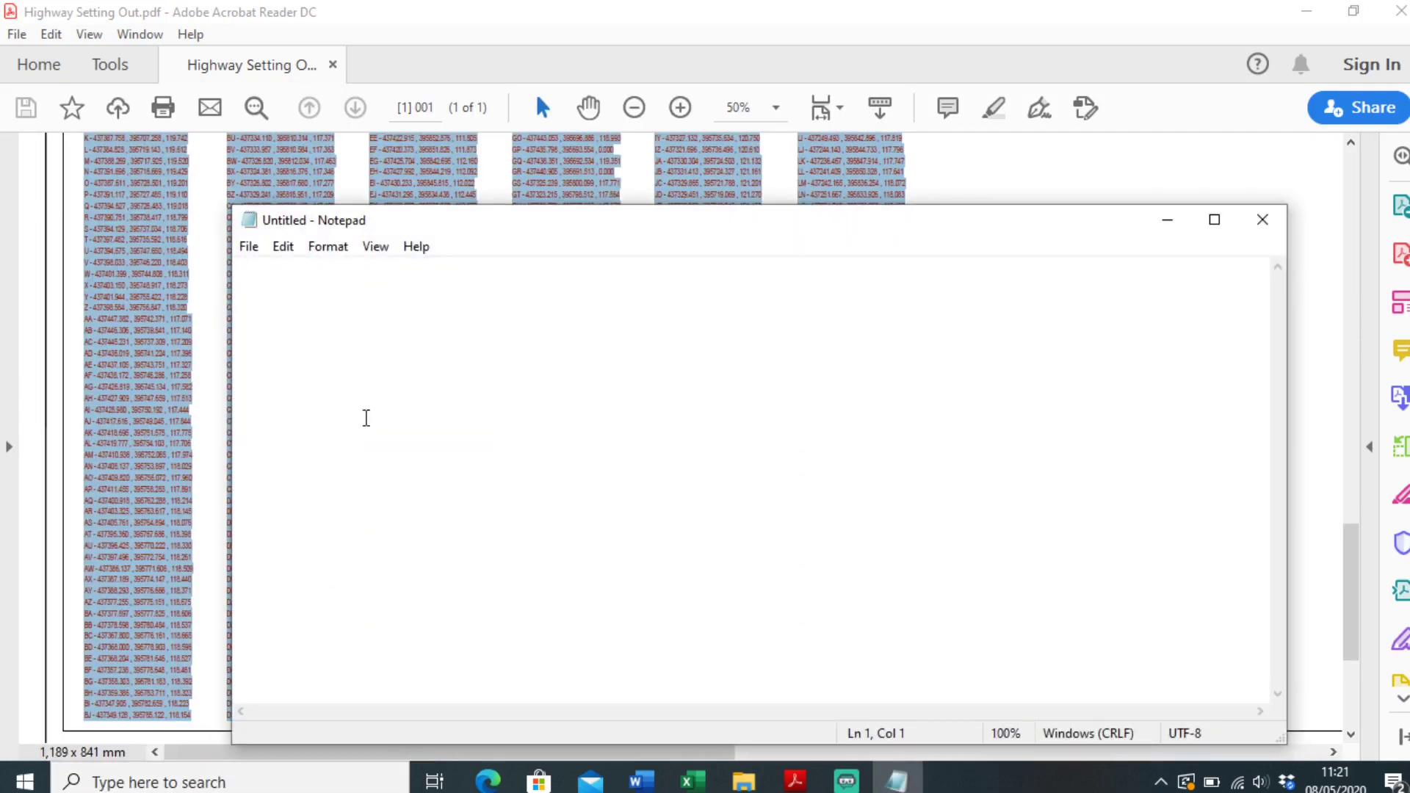
pyautogui.hotkey('ctrl', 'v')
pyautogui.scroll(7, 470, 438)
pyautogui.scroll(10, 469, 438)
pyautogui.scroll(5, 661, 451)
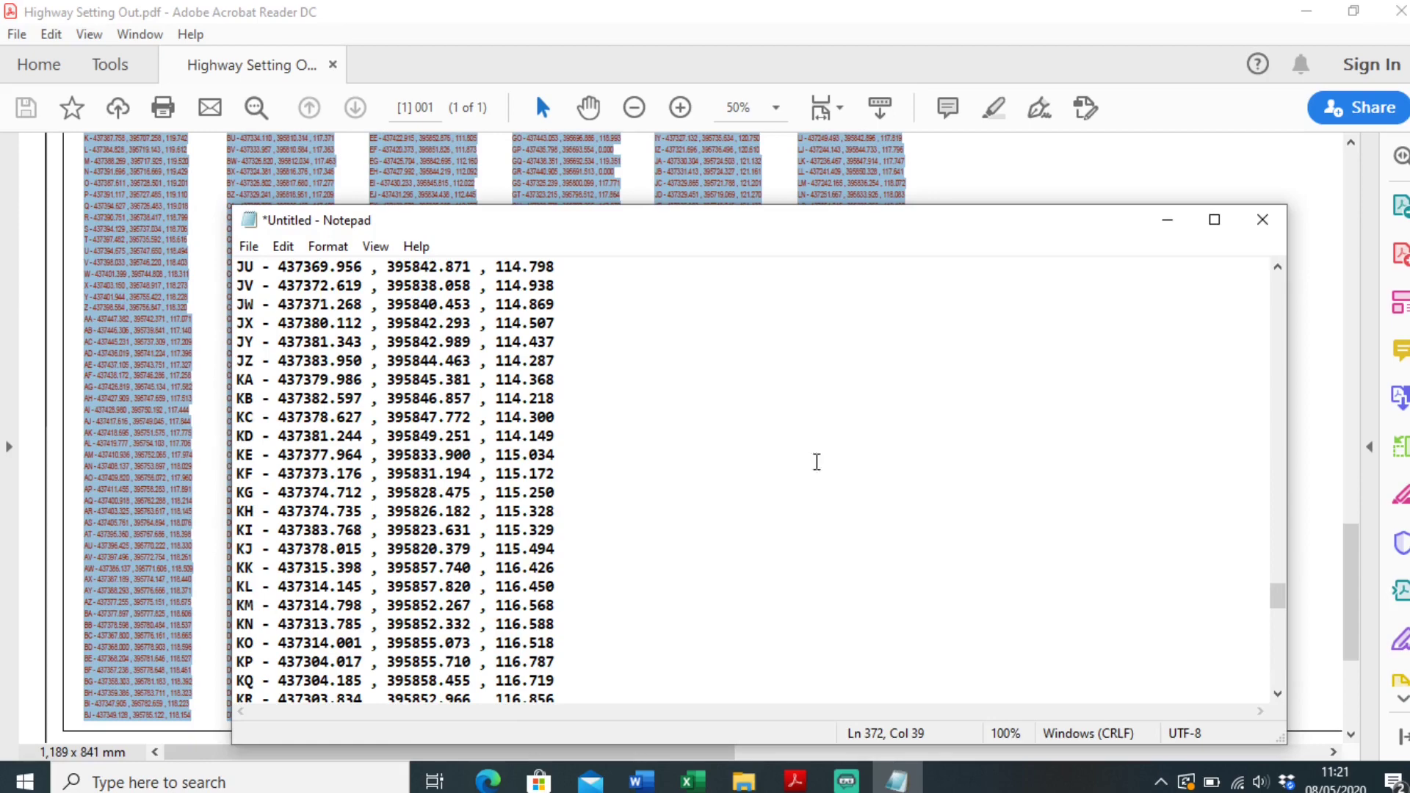
pyautogui.moveTo(1278, 594); pyautogui.dragTo(1275, 691)
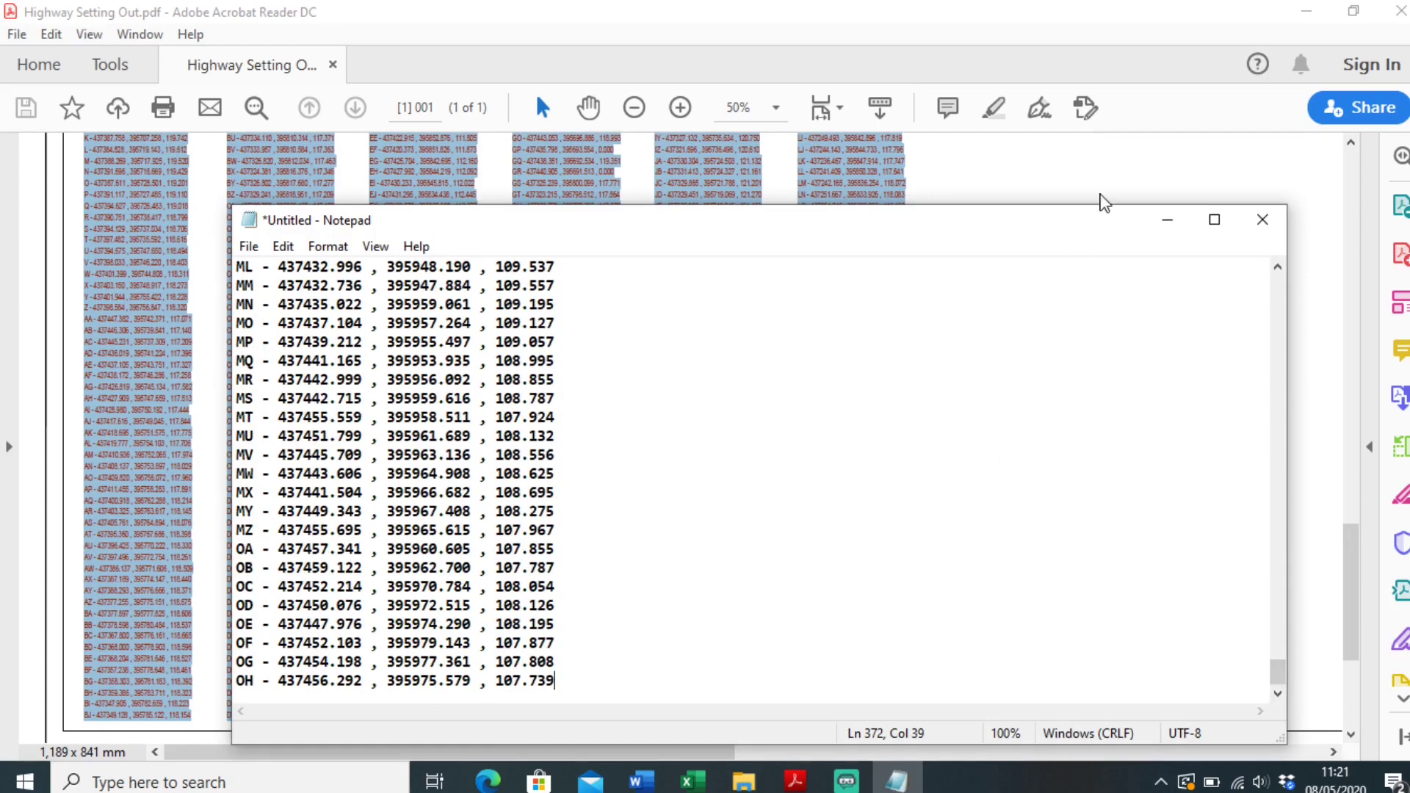
pyautogui.click(1094, 207)
pyautogui.keyDown('ctrl'); pyautogui.scroll(2, 816, 706); pyautogui.keyUp('ctrl')
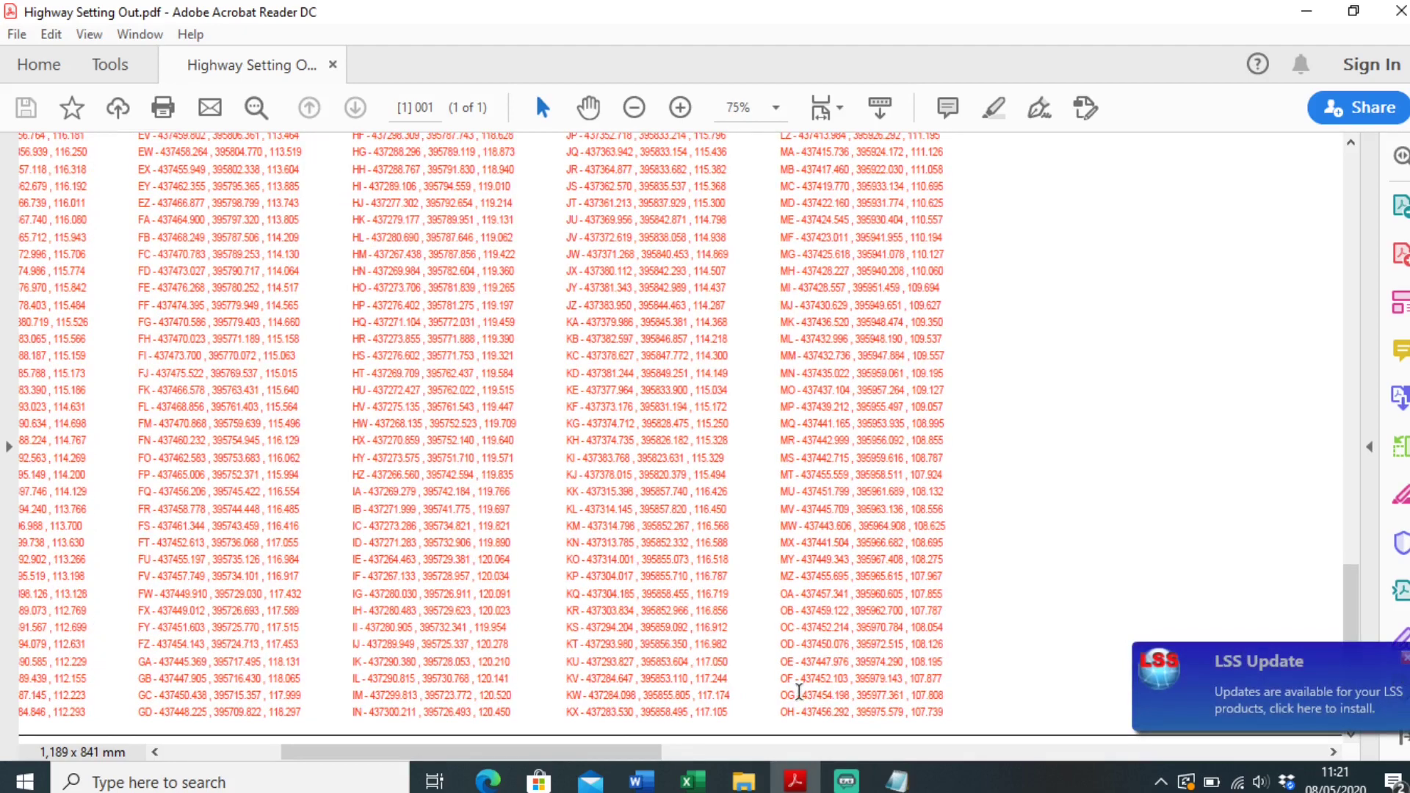
pyautogui.click(896, 781)
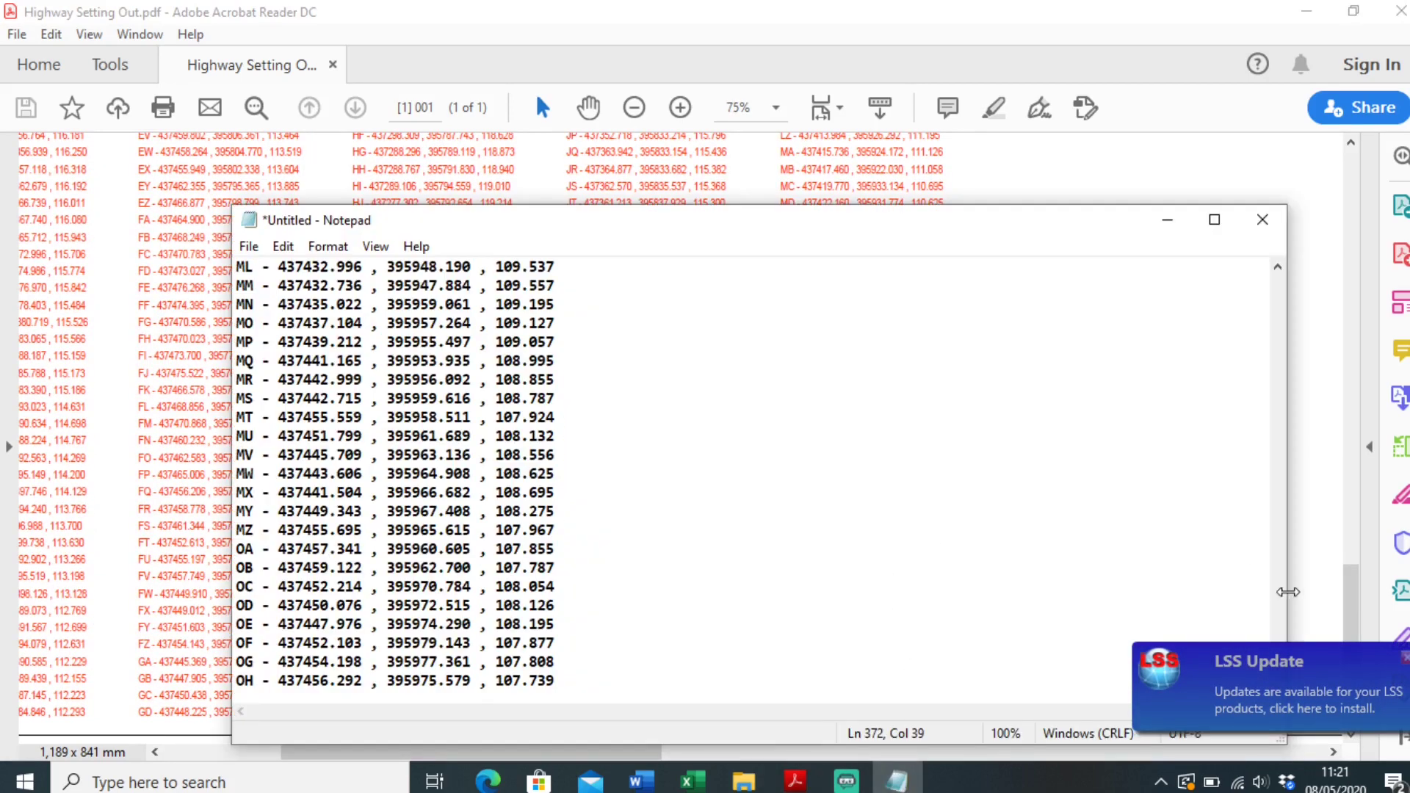
pyautogui.moveTo(1276, 680); pyautogui.dragTo(1274, 283)
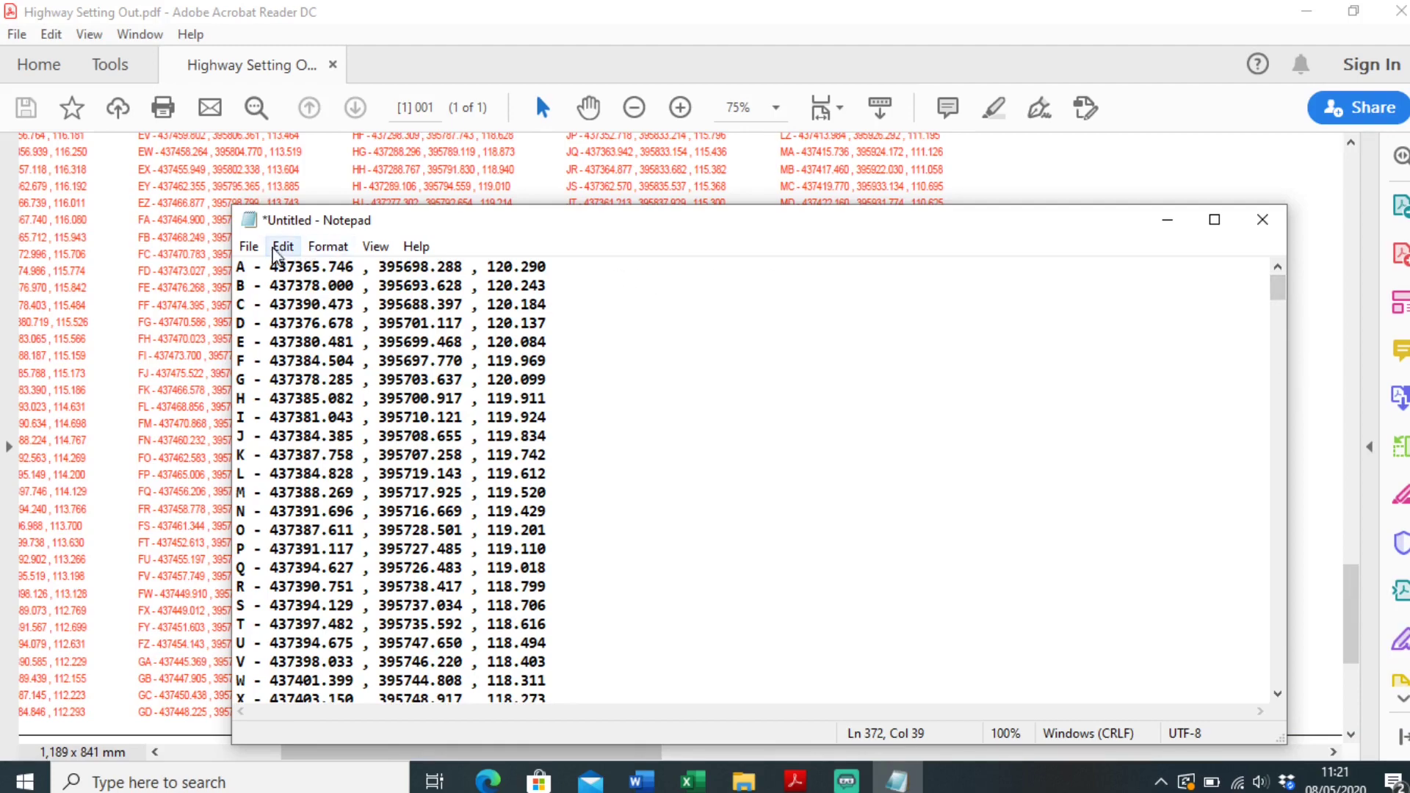
# Save the coordinate list as text file 'POINTS SITE B' on the Desktop and close Notepad
pyautogui.click(249, 247)
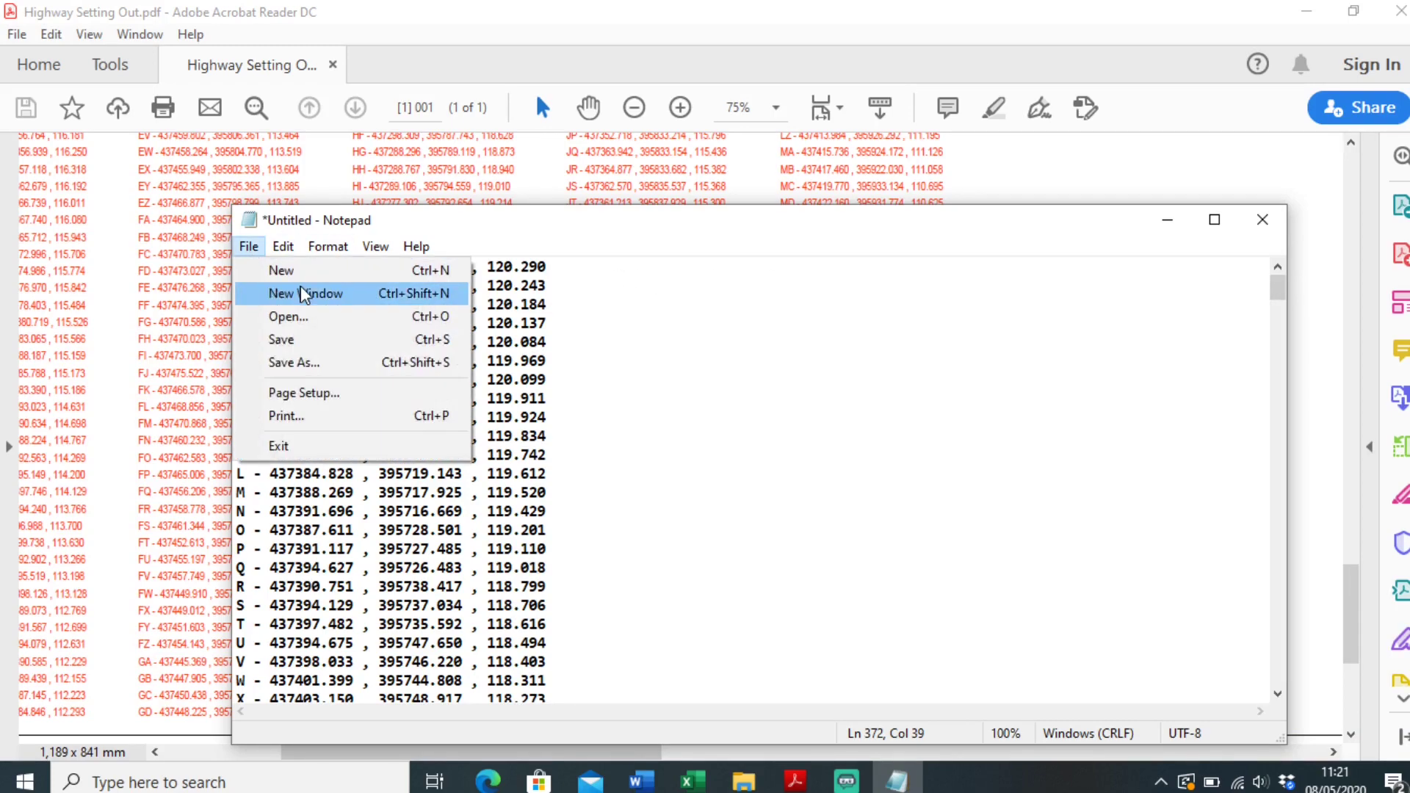
pyautogui.click(330, 363)
pyautogui.write('POINTS SITE B')
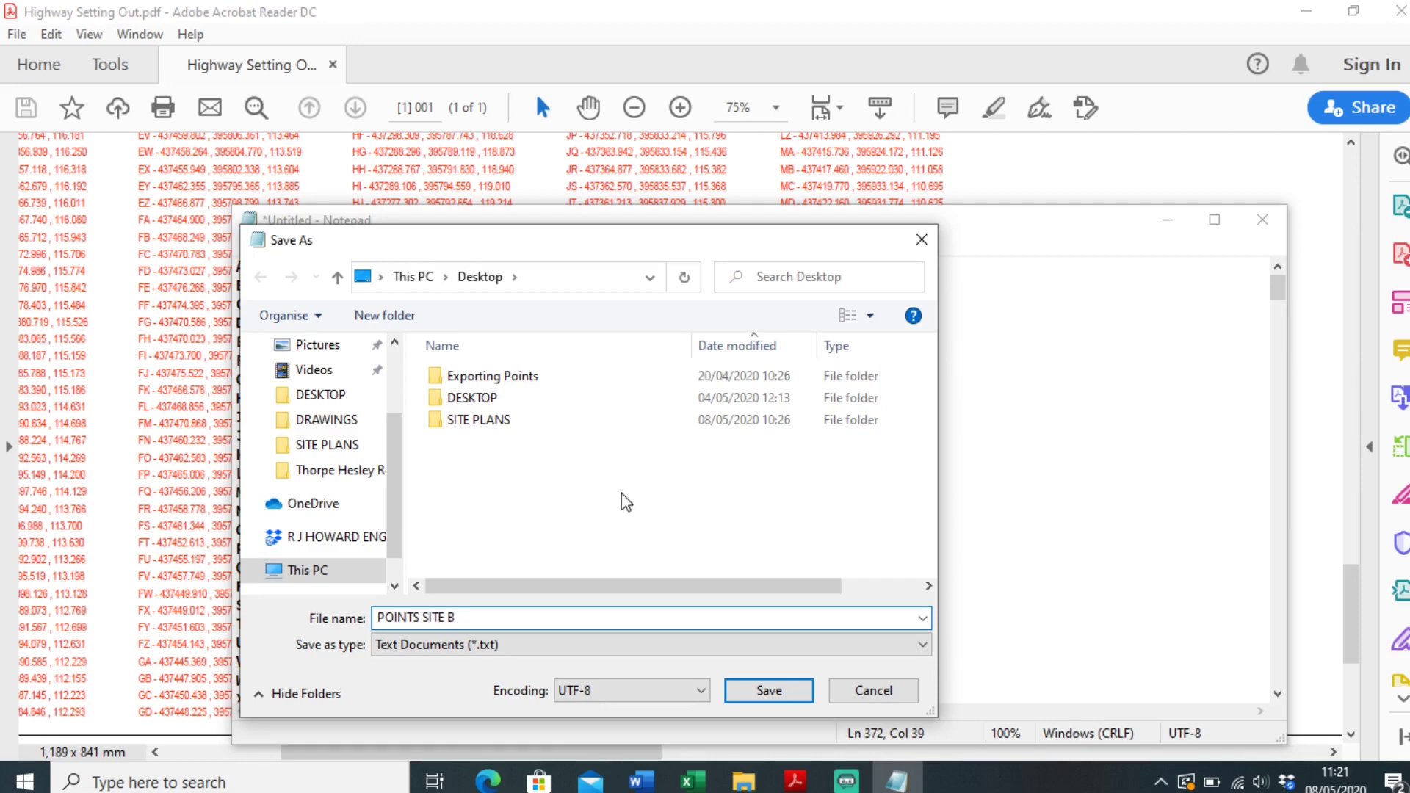
pyautogui.click(769, 689)
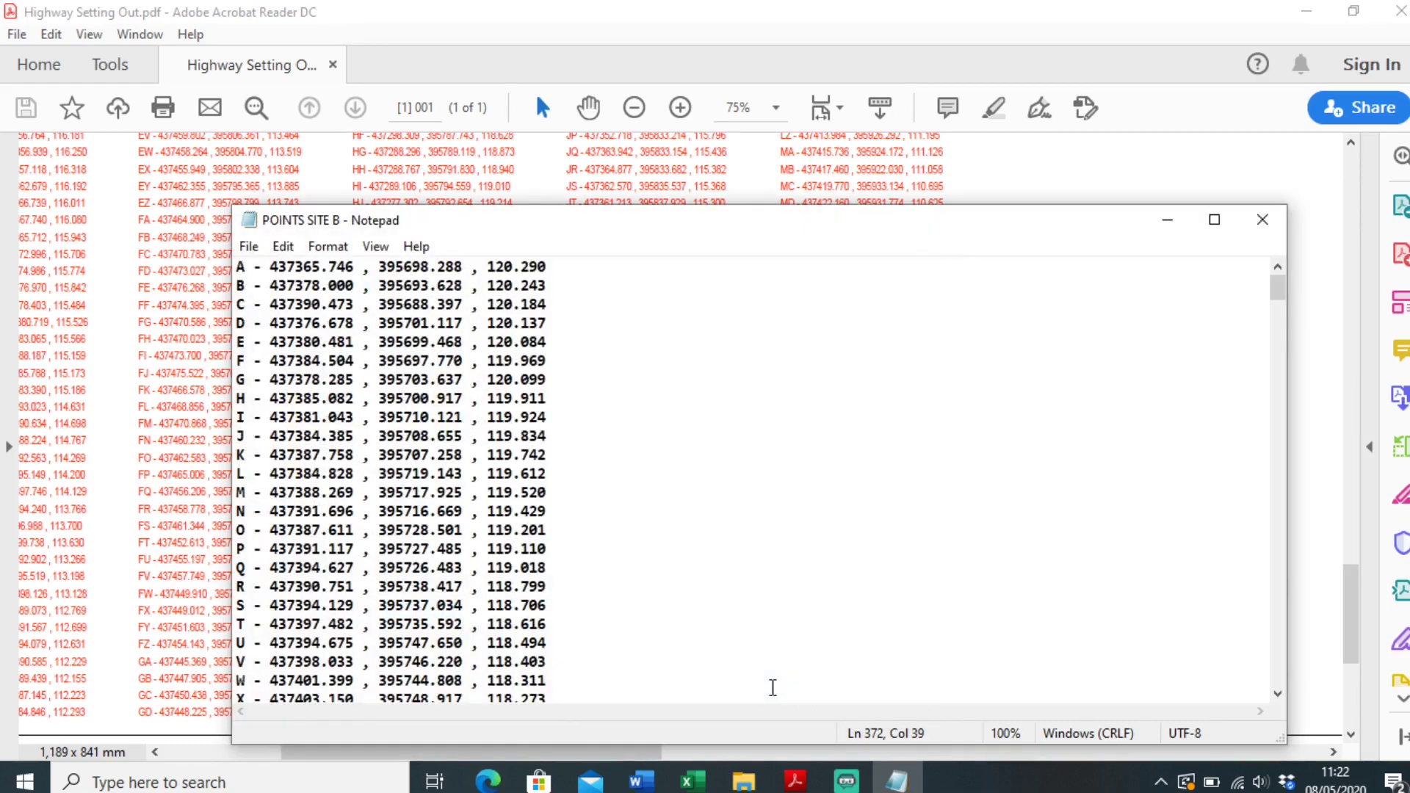
pyautogui.click(1262, 221)
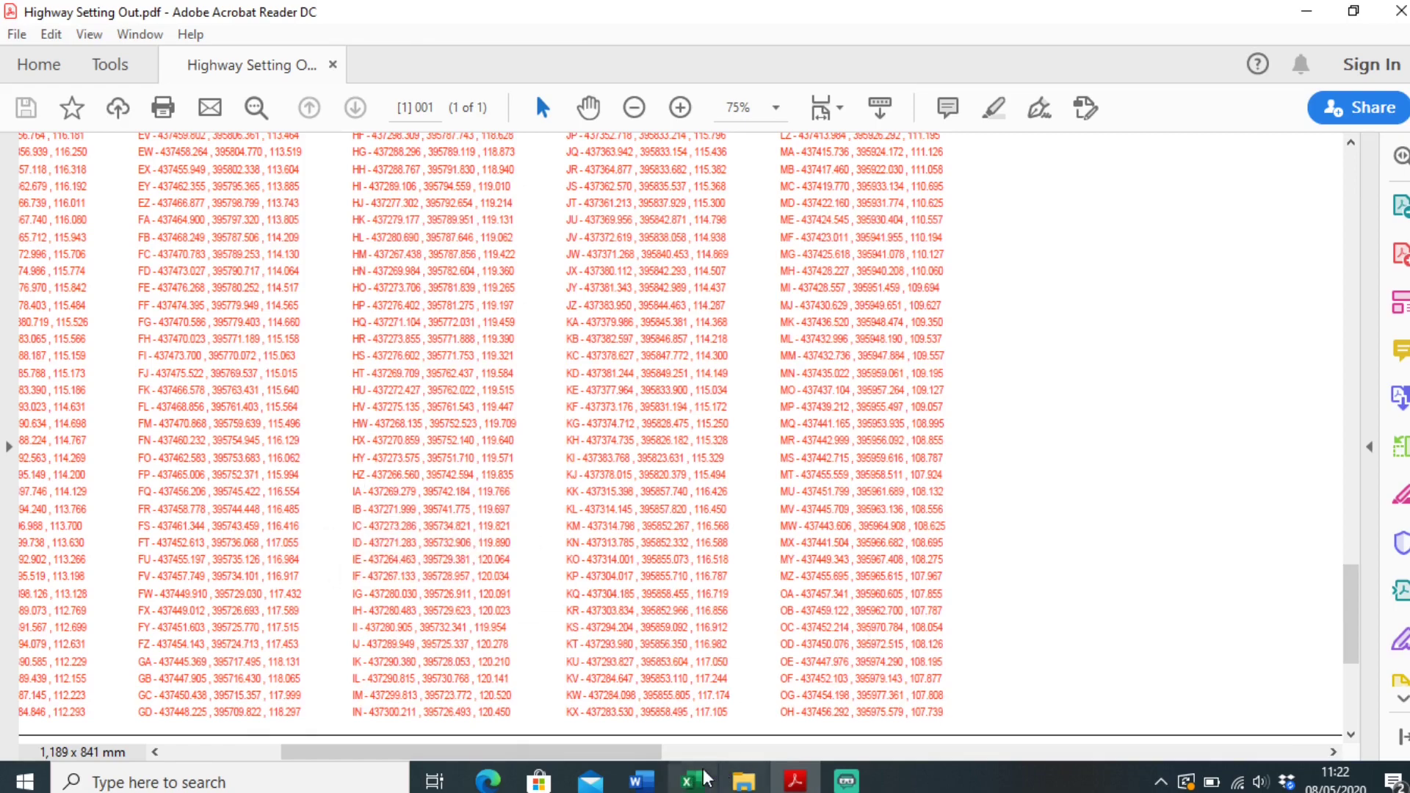
# Launch Excel and browse the Desktop for an existing file to open
pyautogui.click(698, 782)
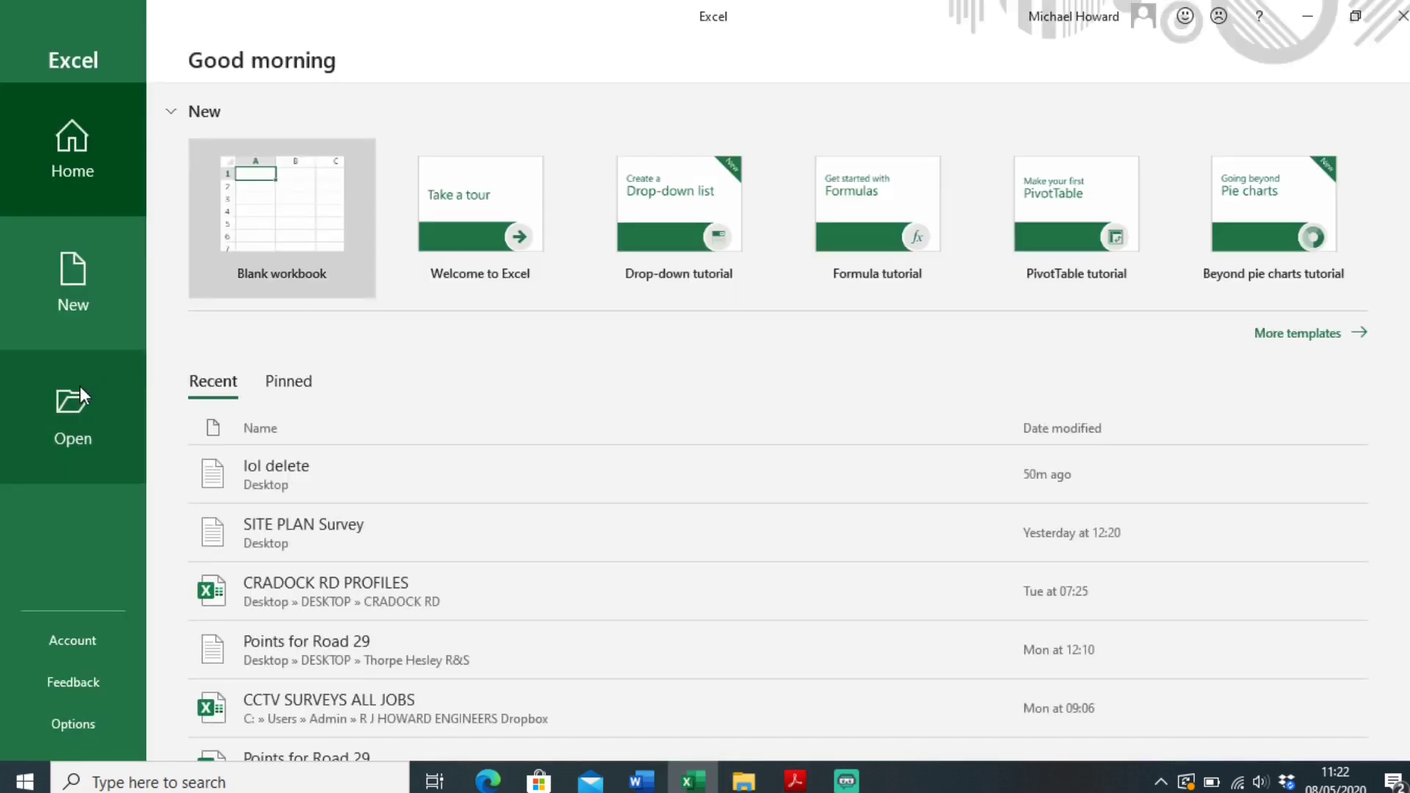
pyautogui.click(80, 387)
pyautogui.click(348, 323)
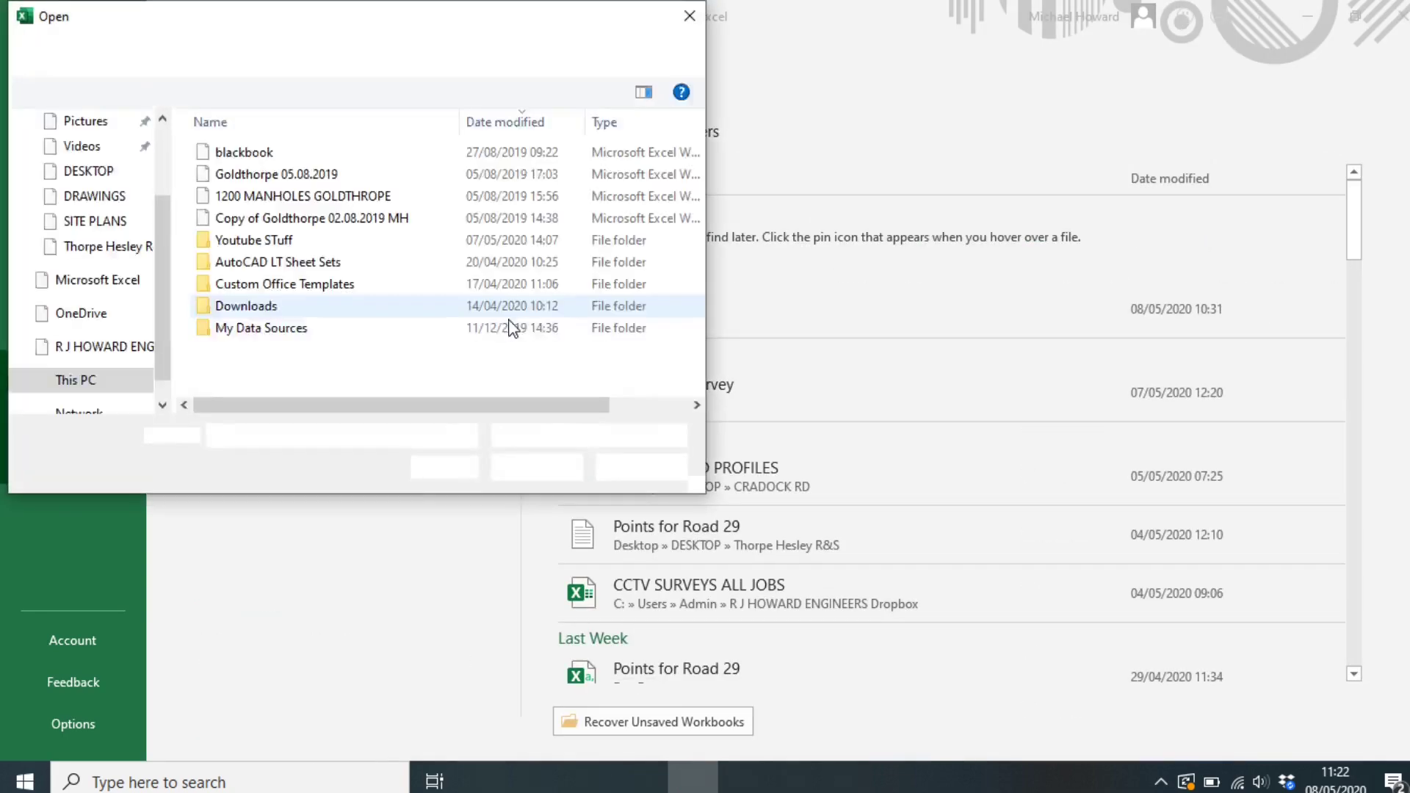
pyautogui.scroll(2, 93, 127)
pyautogui.click(88, 122)
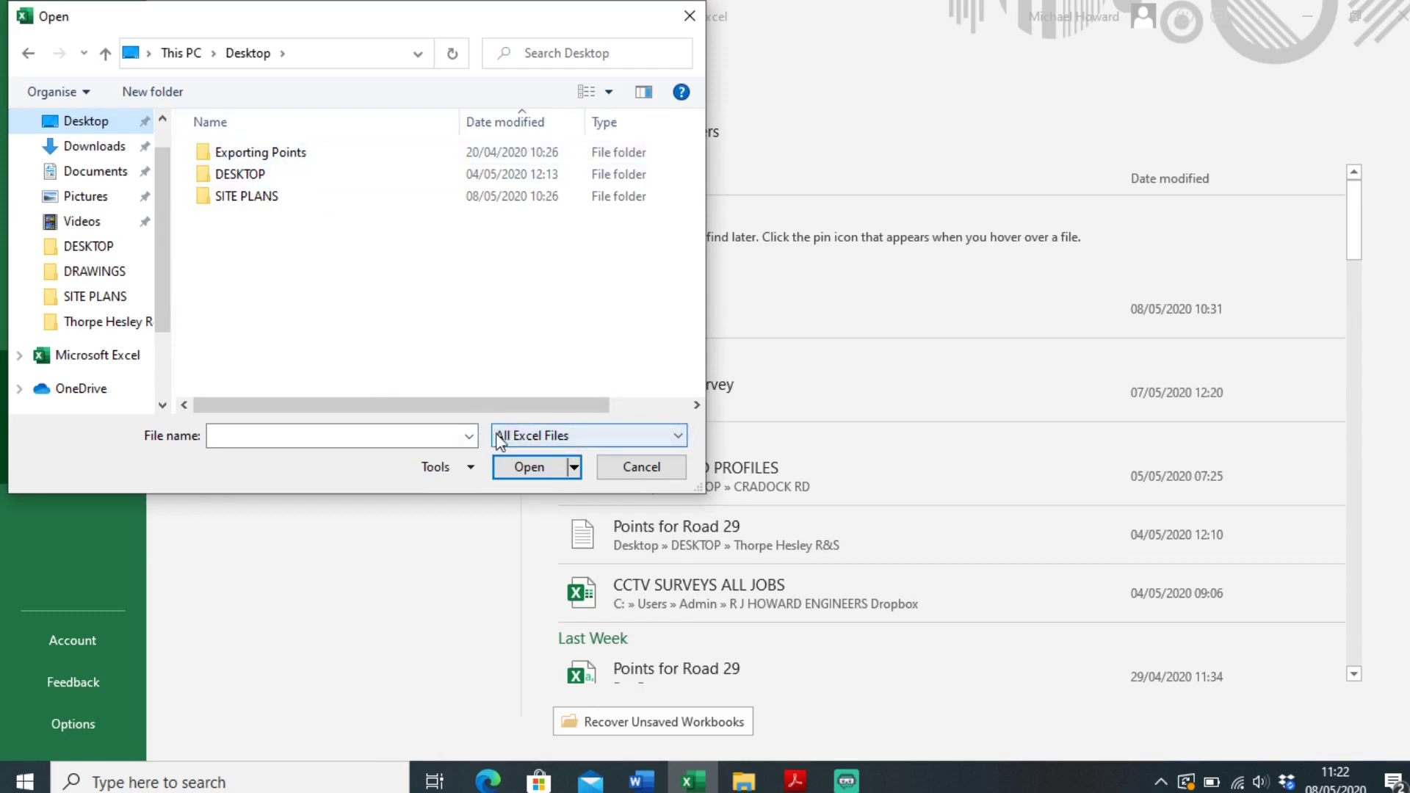
# Show All Files, pick the POINTS SITE B text file and open it for import
pyautogui.click(587, 439)
pyautogui.click(581, 458)
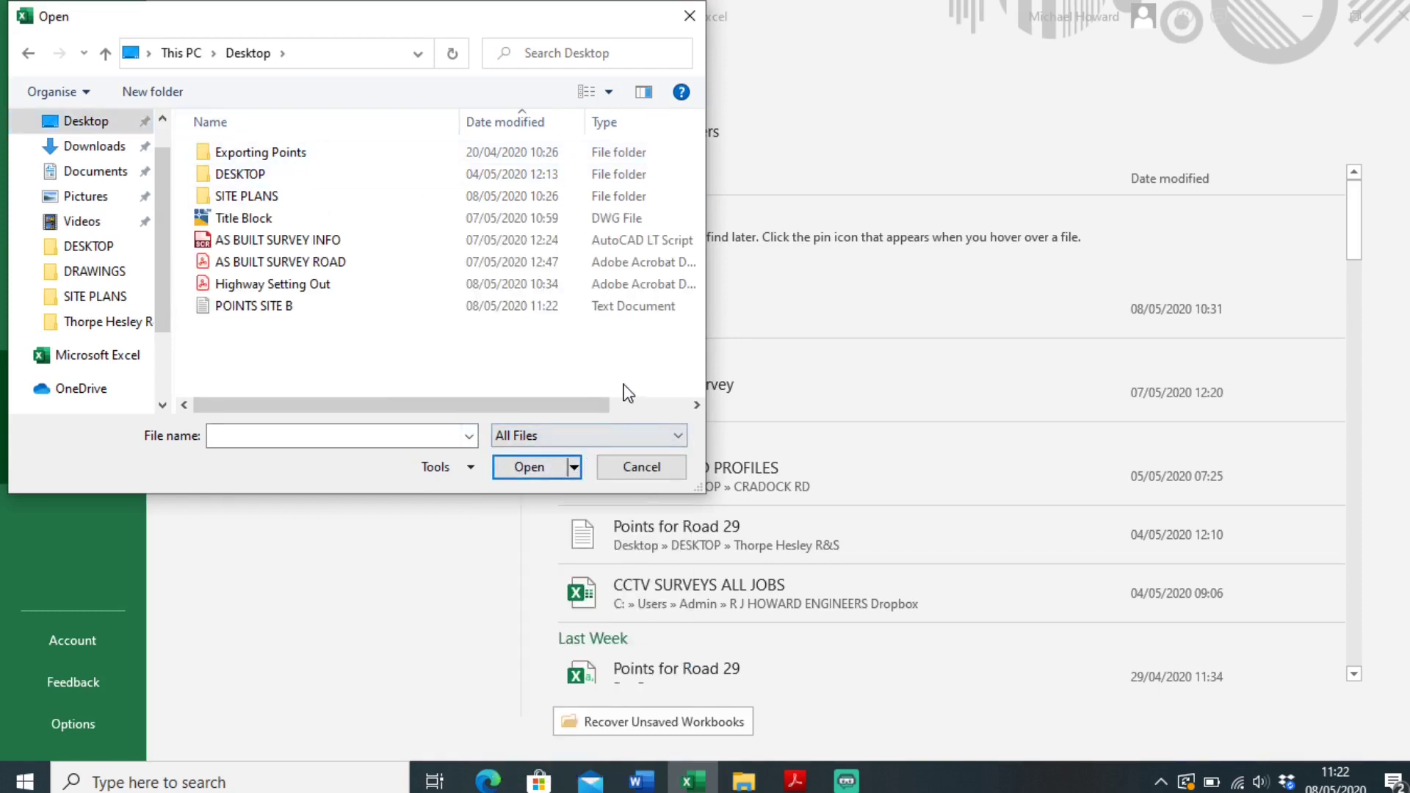
pyautogui.click(233, 306)
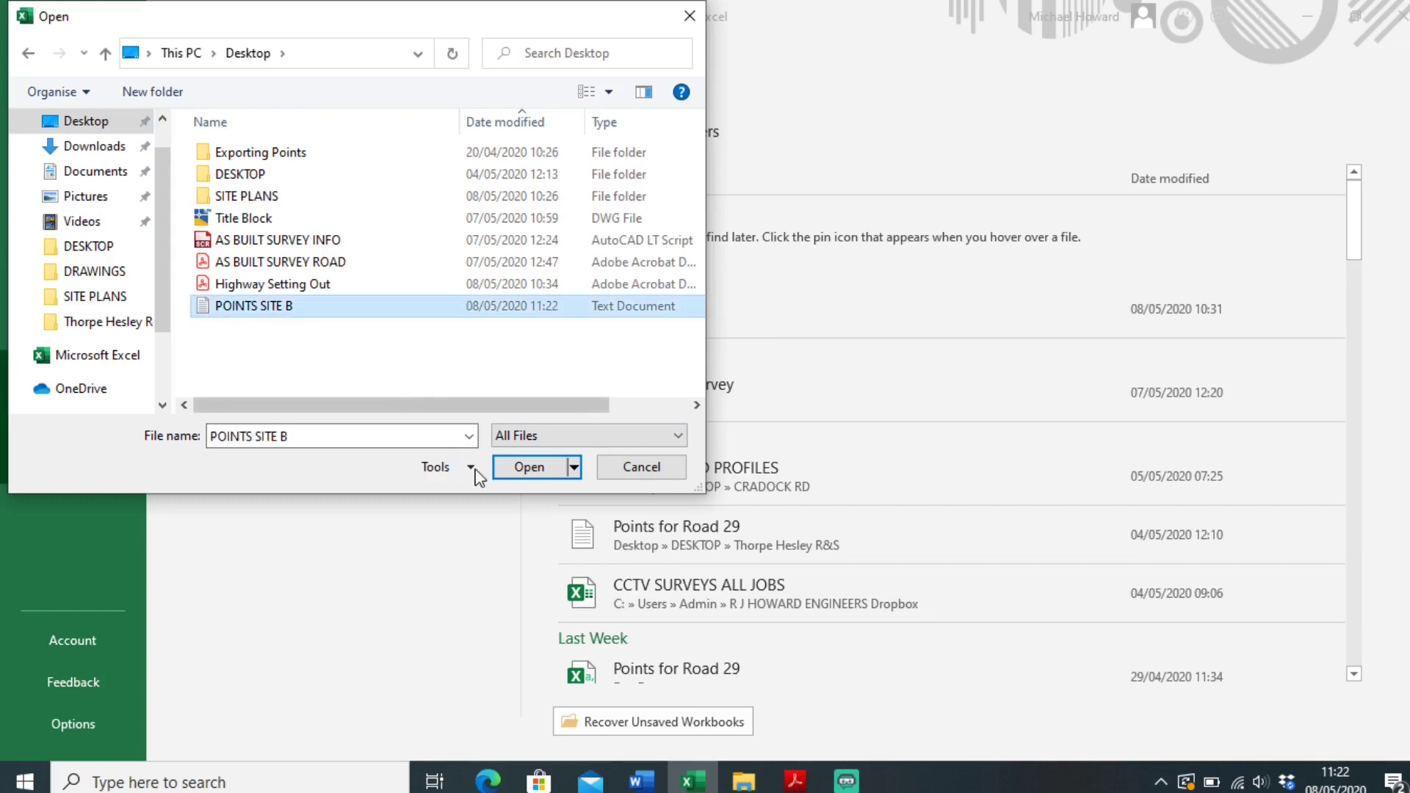
pyautogui.click(527, 468)
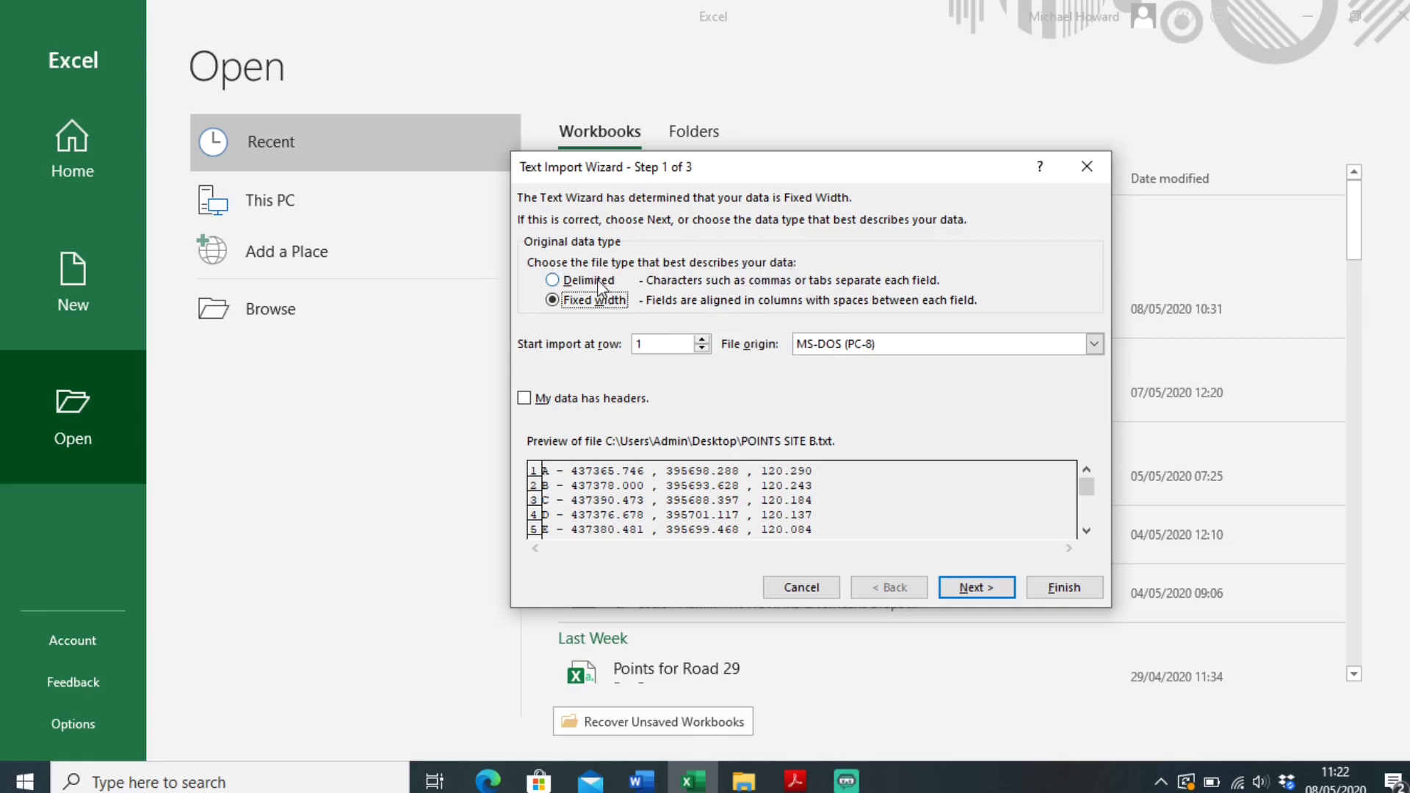
# Import the data as Delimited split on spaces and finish the Text Import Wizard
pyautogui.click(583, 282)
pyautogui.click(978, 588)
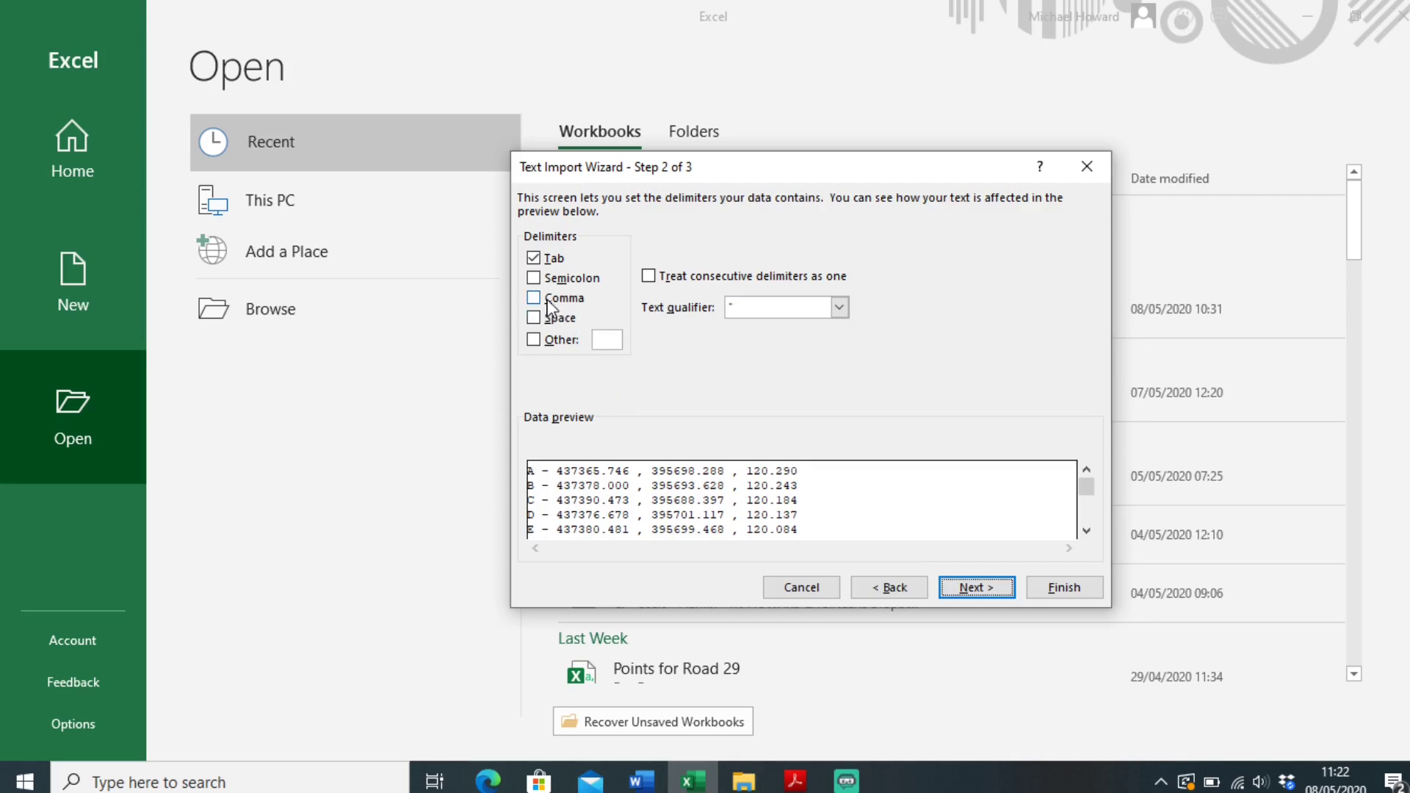
pyautogui.click(533, 319)
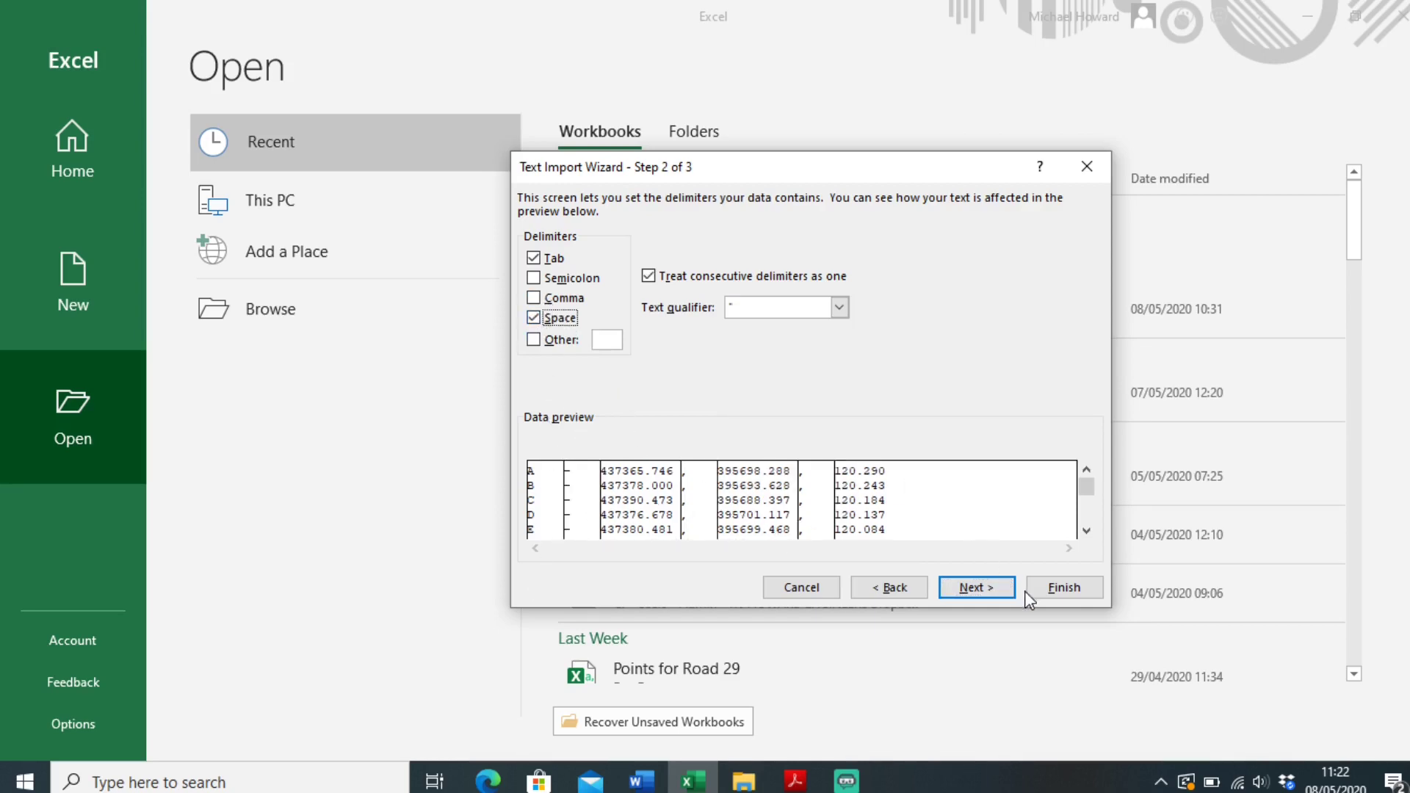
pyautogui.click(1047, 589)
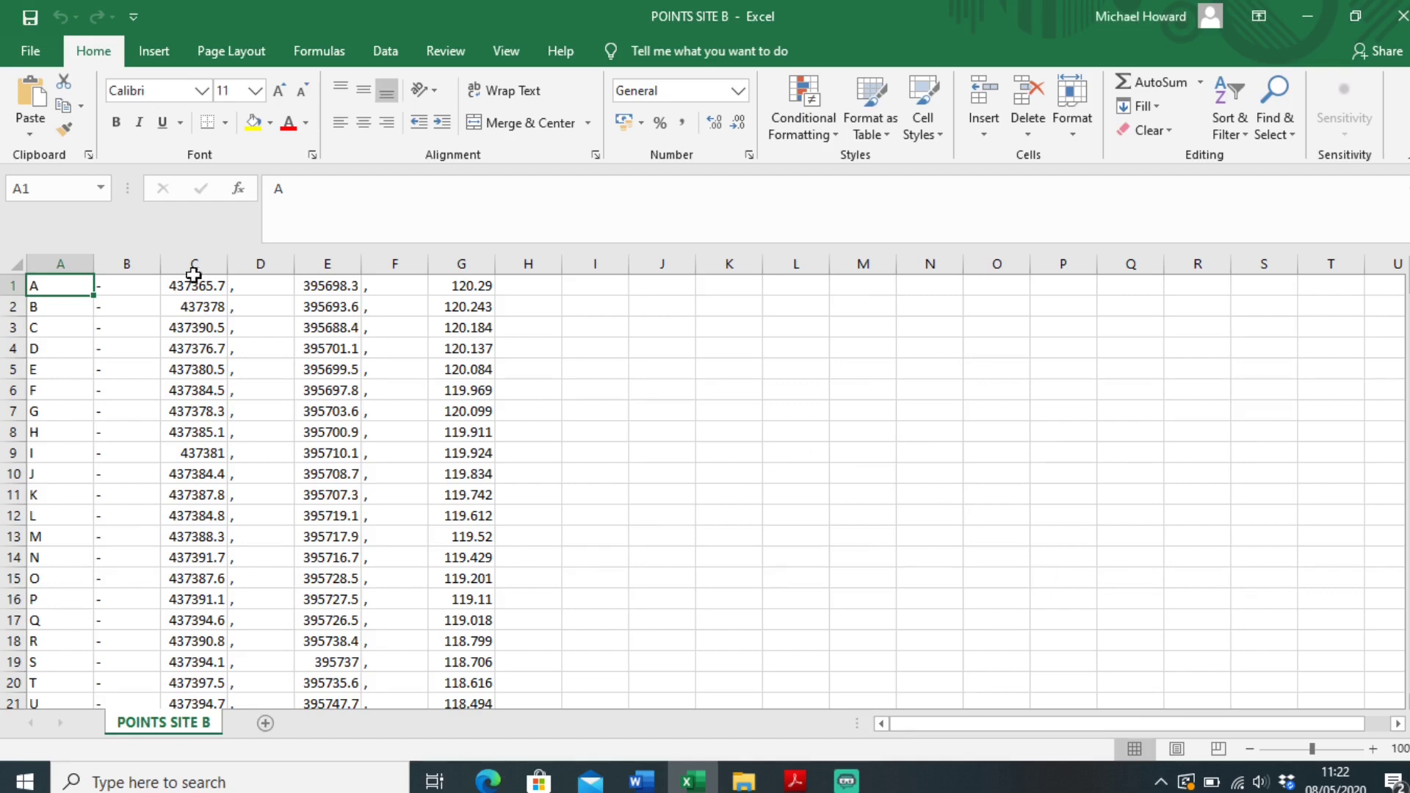
# Select the dash column B and comma columns D and F and delete them
pyautogui.click(126, 261)
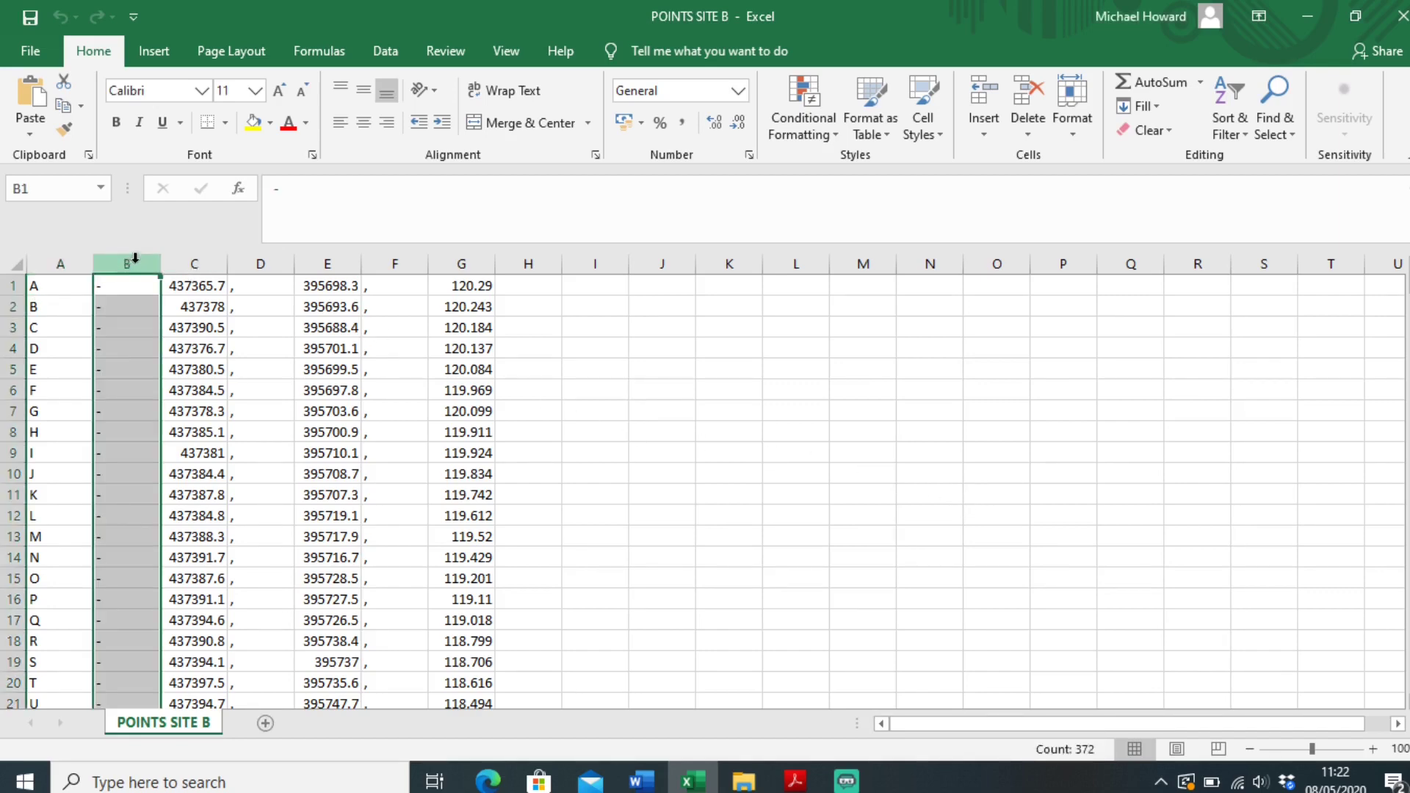
pyautogui.keyDown('ctrl'); pyautogui.click(264, 262); pyautogui.keyUp('ctrl')
pyautogui.keyDown('ctrl'); pyautogui.click(376, 261); pyautogui.keyUp('ctrl')
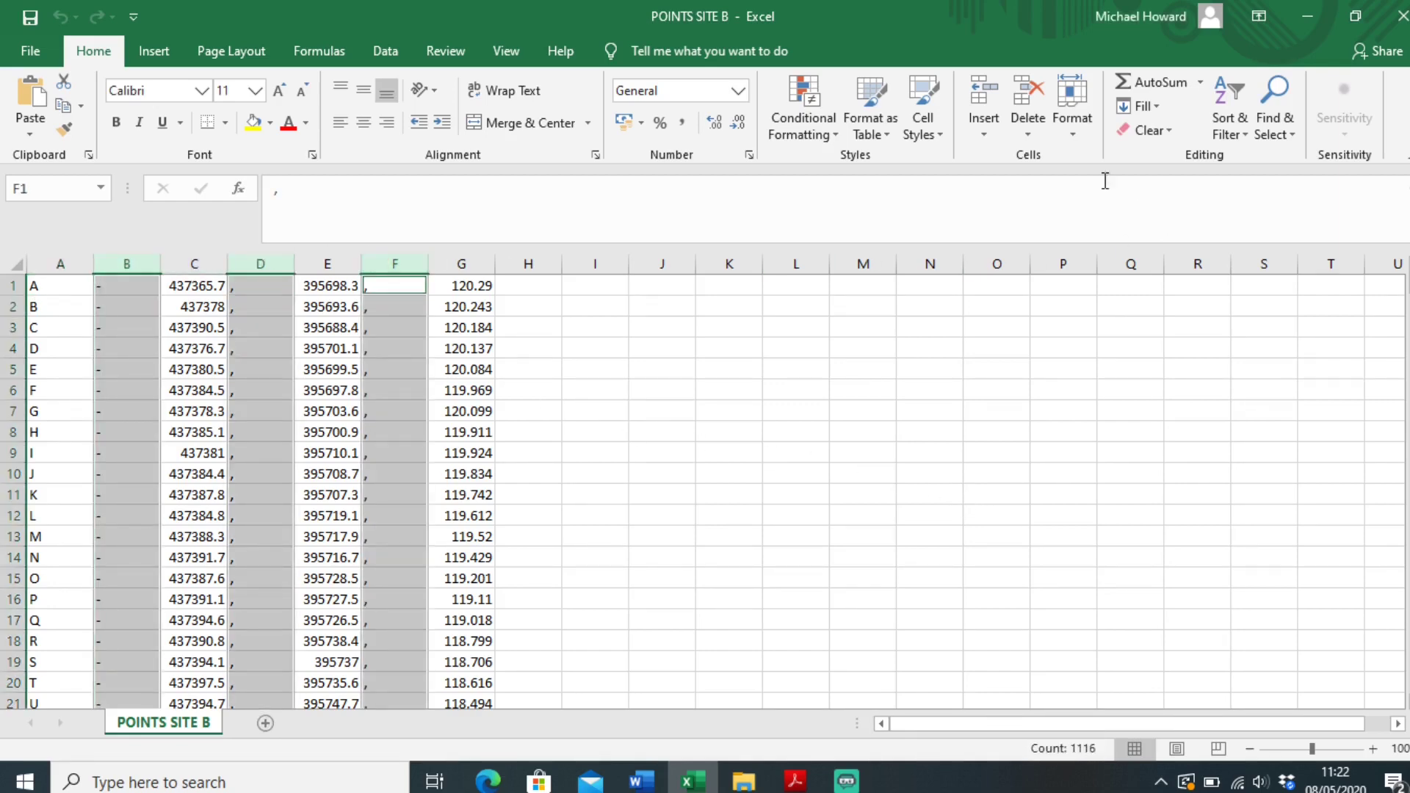
pyautogui.click(1038, 97)
pyautogui.click(528, 369)
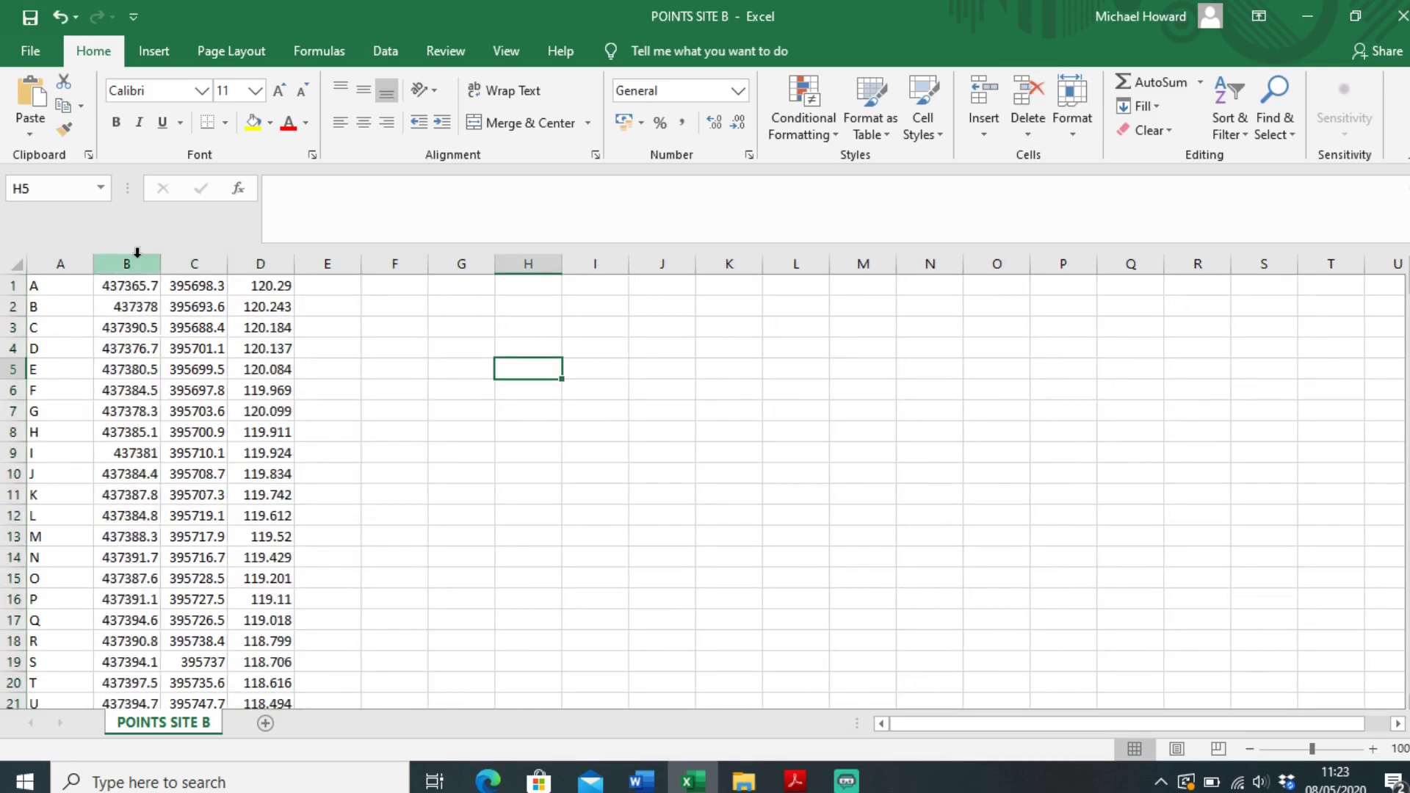
# AutoFit columns A to D so point letters, full-decimal coordinates and heights show in full
pyautogui.doubleClick(95, 265)
pyautogui.doubleClick(127, 264)
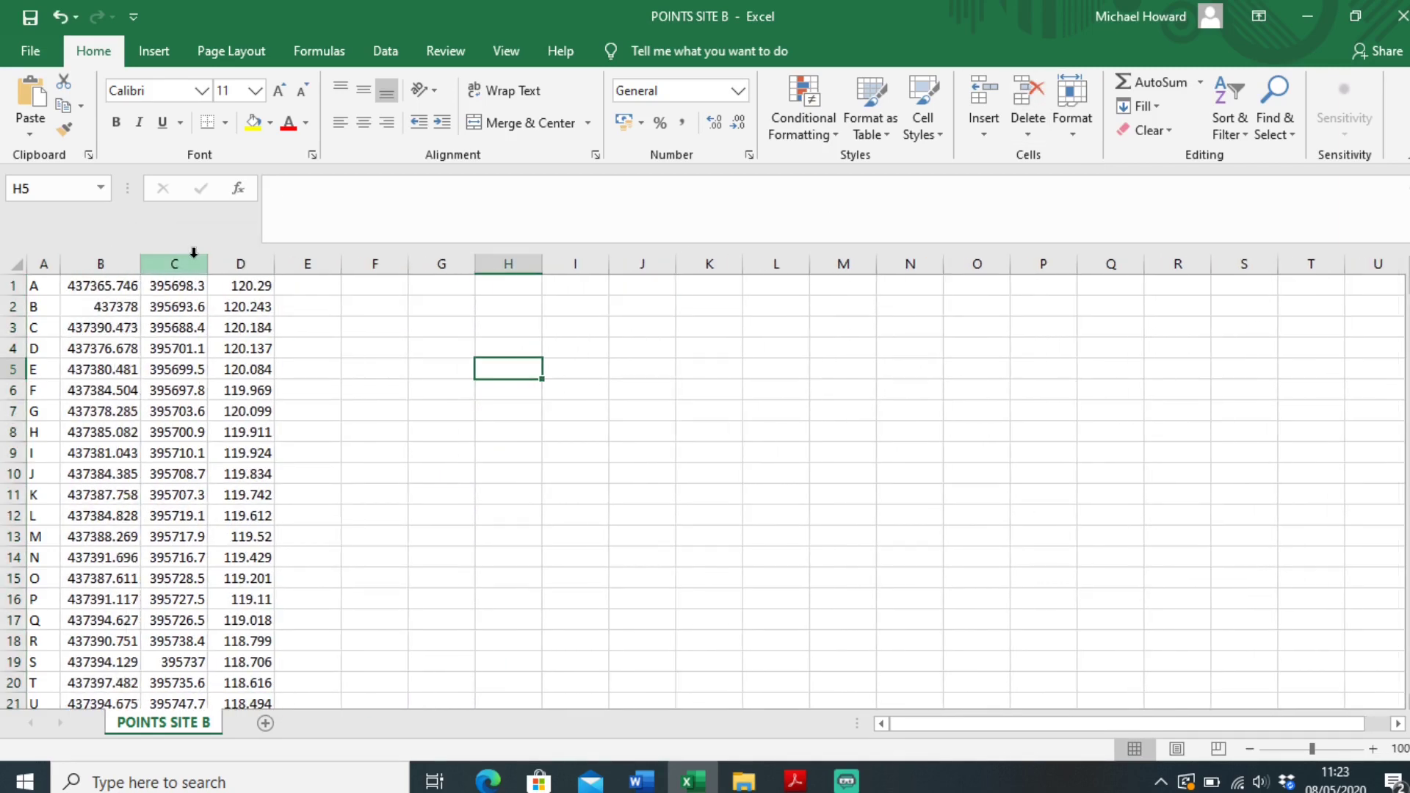
pyautogui.doubleClick(207, 264)
pyautogui.doubleClick(288, 263)
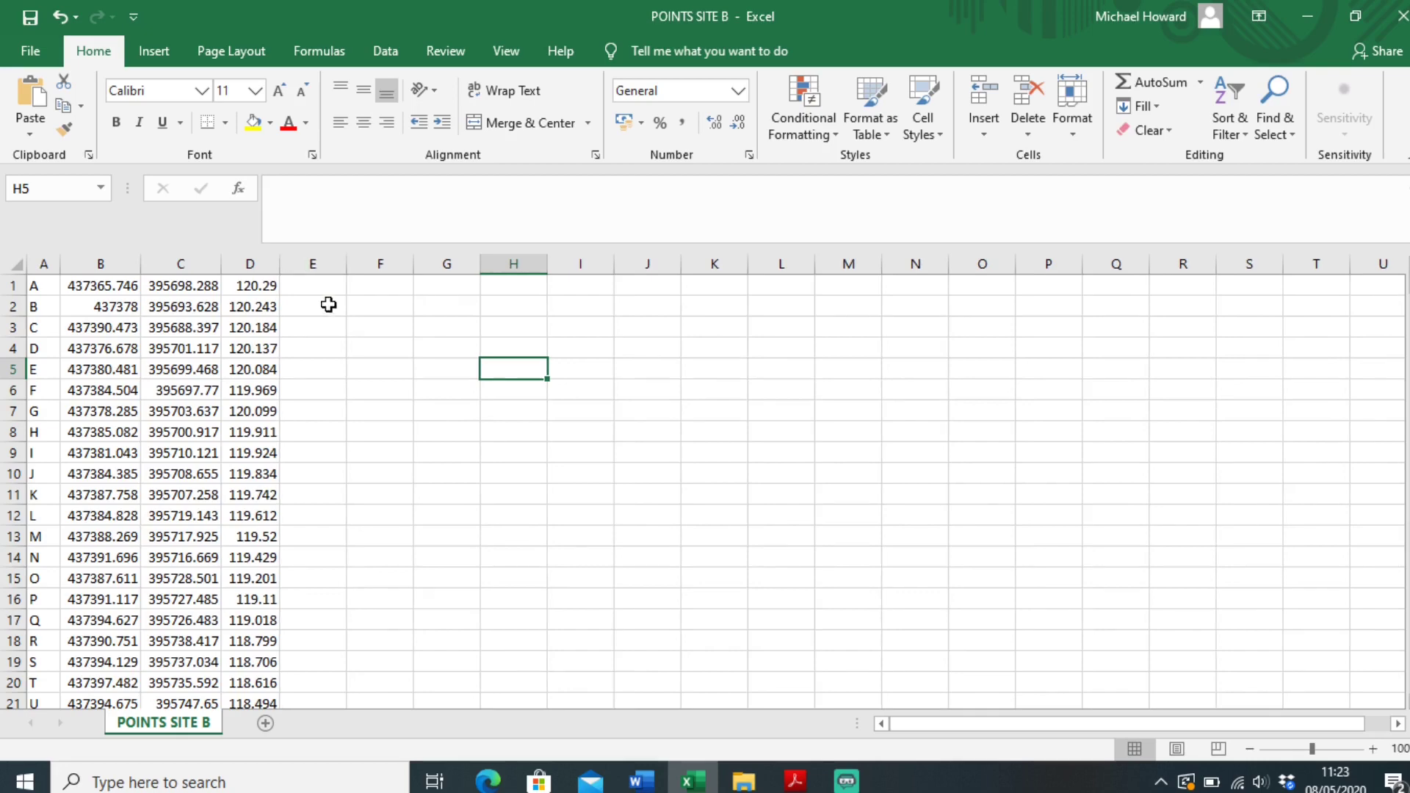
pyautogui.click(327, 304)
pyautogui.click(37, 285)
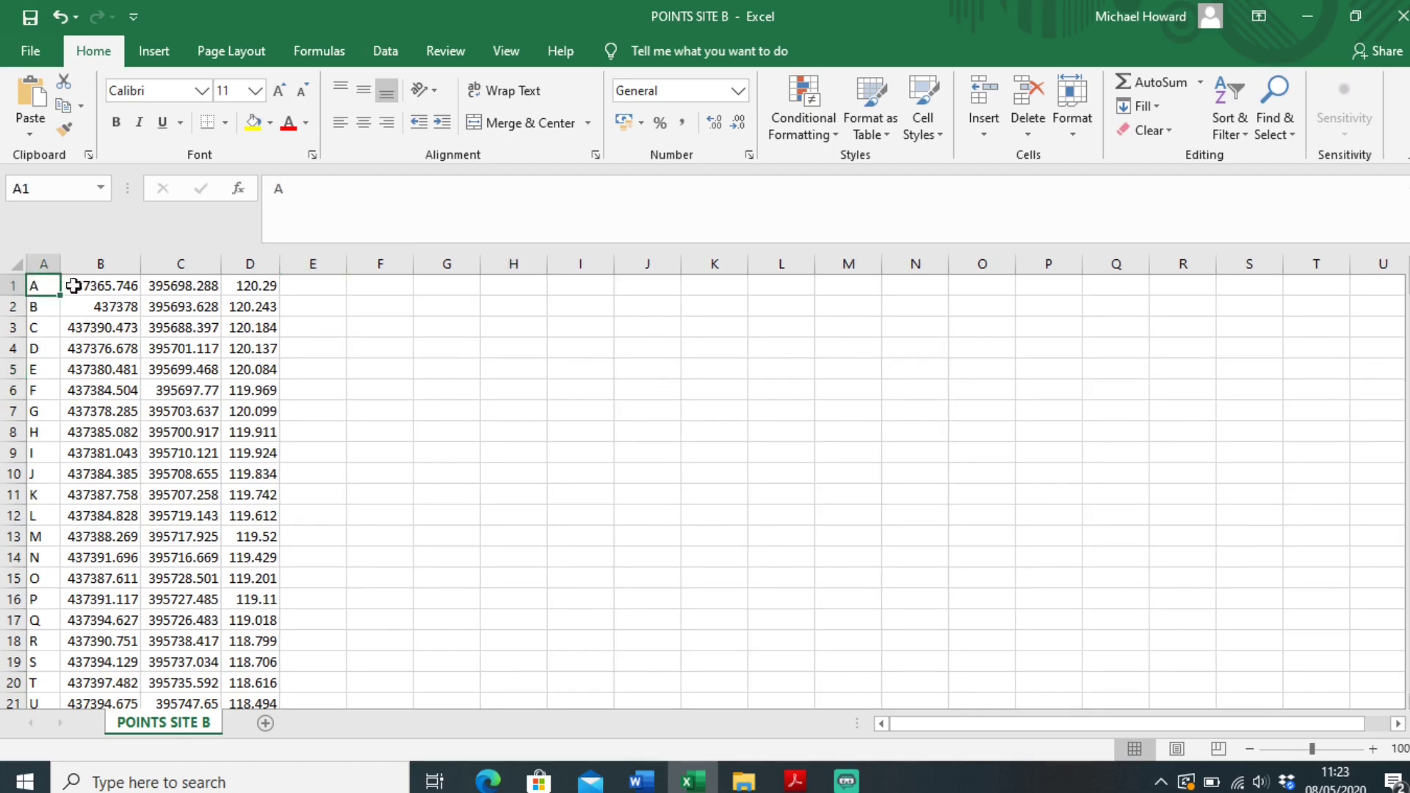
pyautogui.click(110, 286)
pyautogui.click(189, 285)
pyautogui.click(257, 286)
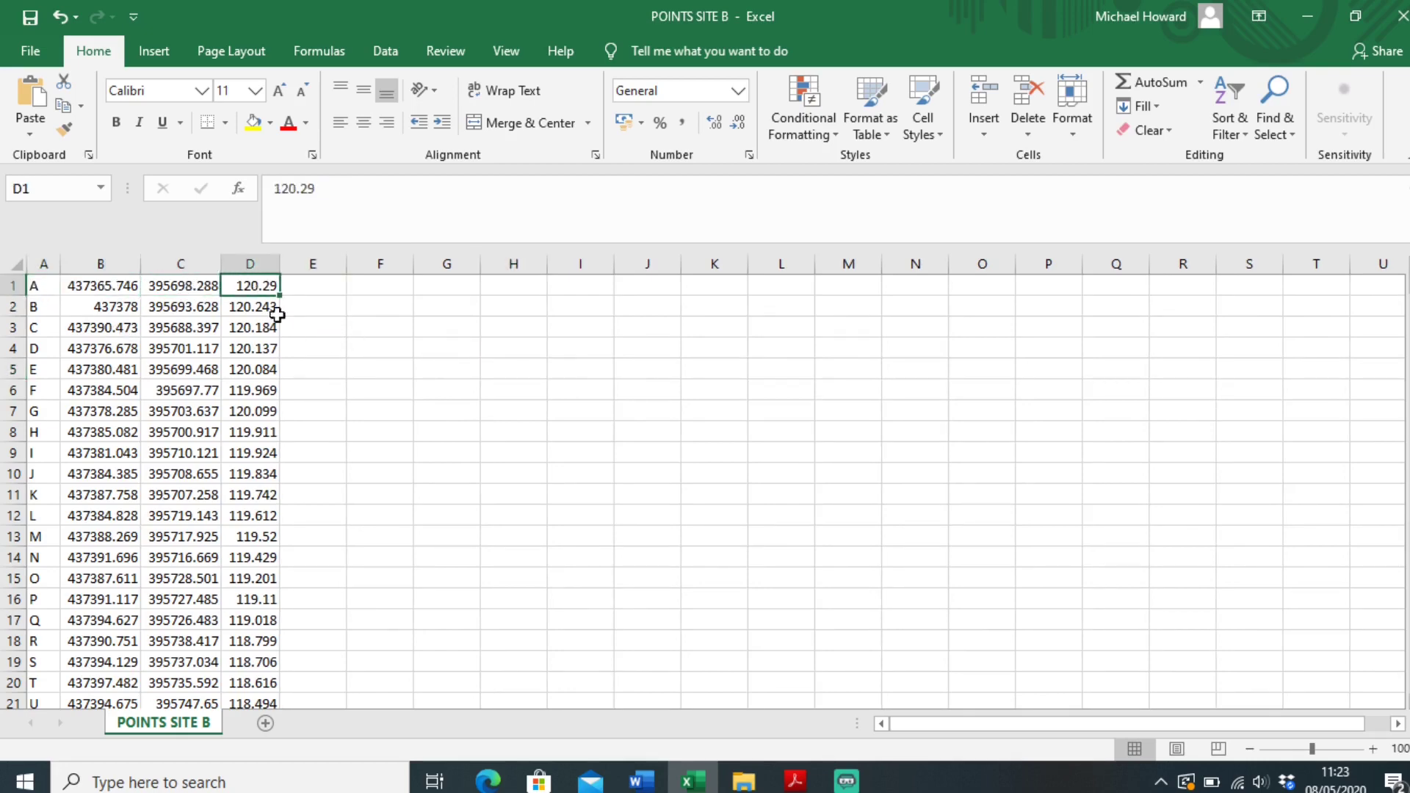
pyautogui.scroll(-8, 338, 483)
pyautogui.scroll(-13, 339, 483)
pyautogui.scroll(-13, 338, 482)
pyautogui.scroll(-14, 339, 482)
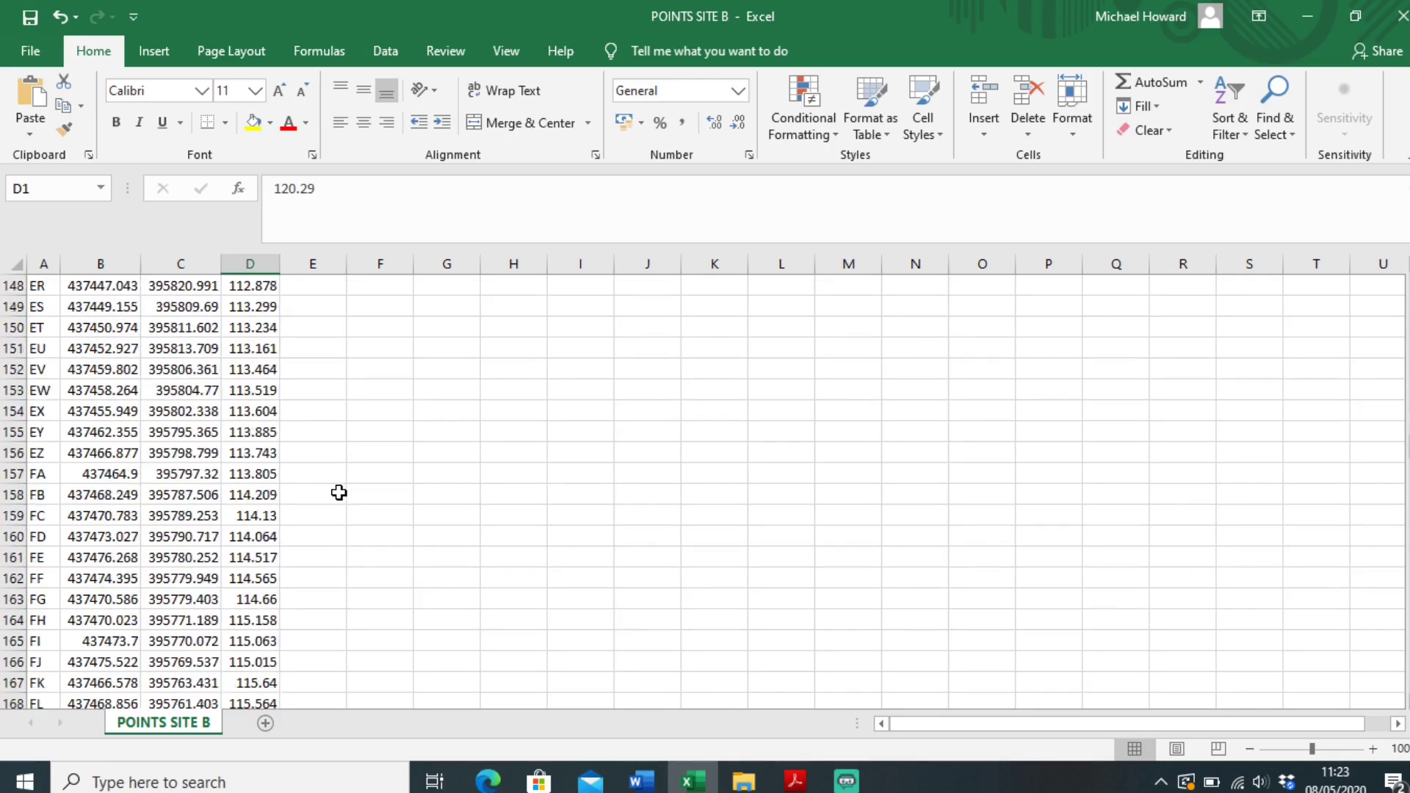
pyautogui.scroll(-17, 340, 484)
pyautogui.scroll(-15, 339, 483)
pyautogui.scroll(-6, 338, 482)
pyautogui.scroll(-7, 334, 492)
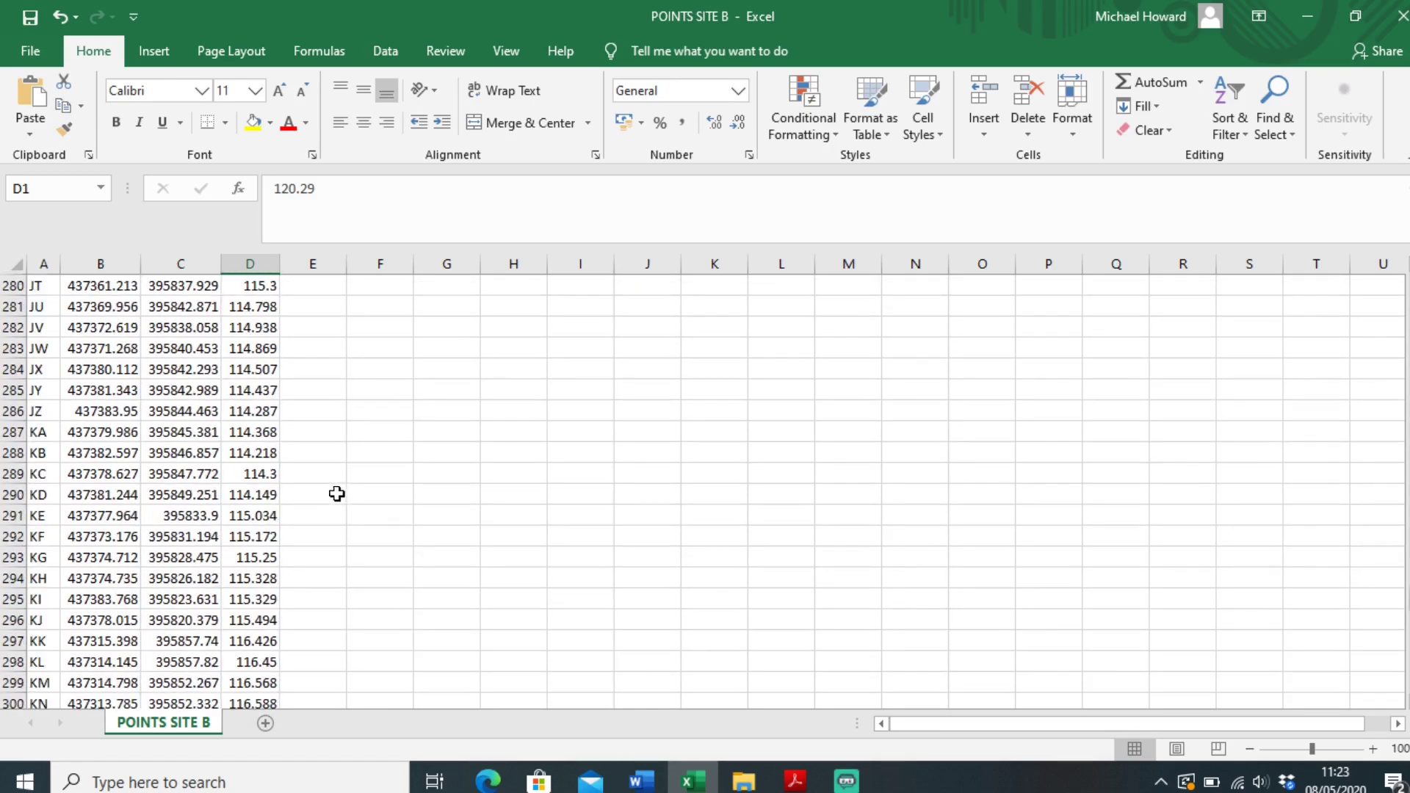
pyautogui.scroll(-14, 336, 493)
pyautogui.scroll(-8, 335, 493)
pyautogui.scroll(-10, 336, 494)
pyautogui.scroll(3, 335, 494)
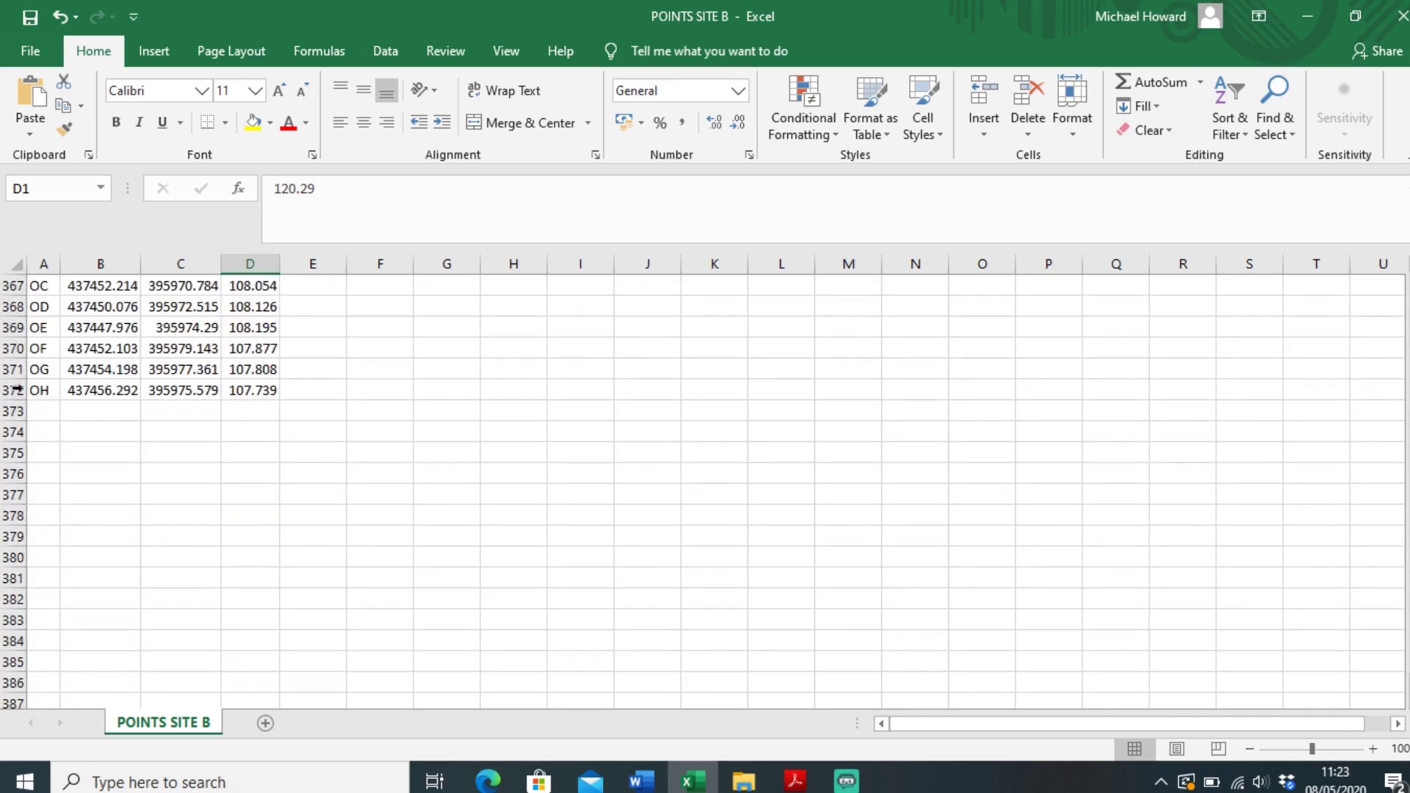
pyautogui.middleClick(334, 514)
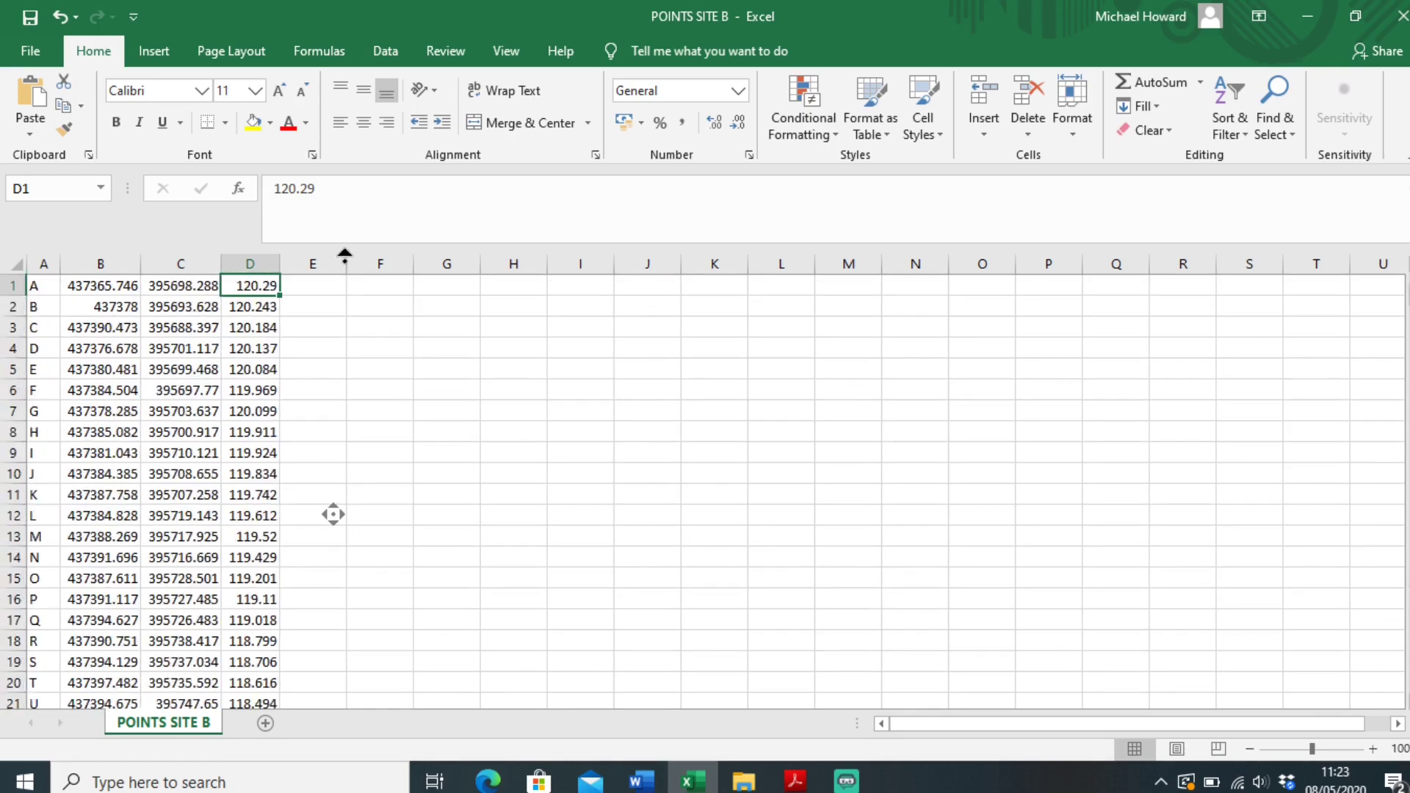
# Save the workbook on the Desktop as CSV (Comma delimited) 'POINTS SITE B', keeping the format despite the warning
pyautogui.click(28, 54)
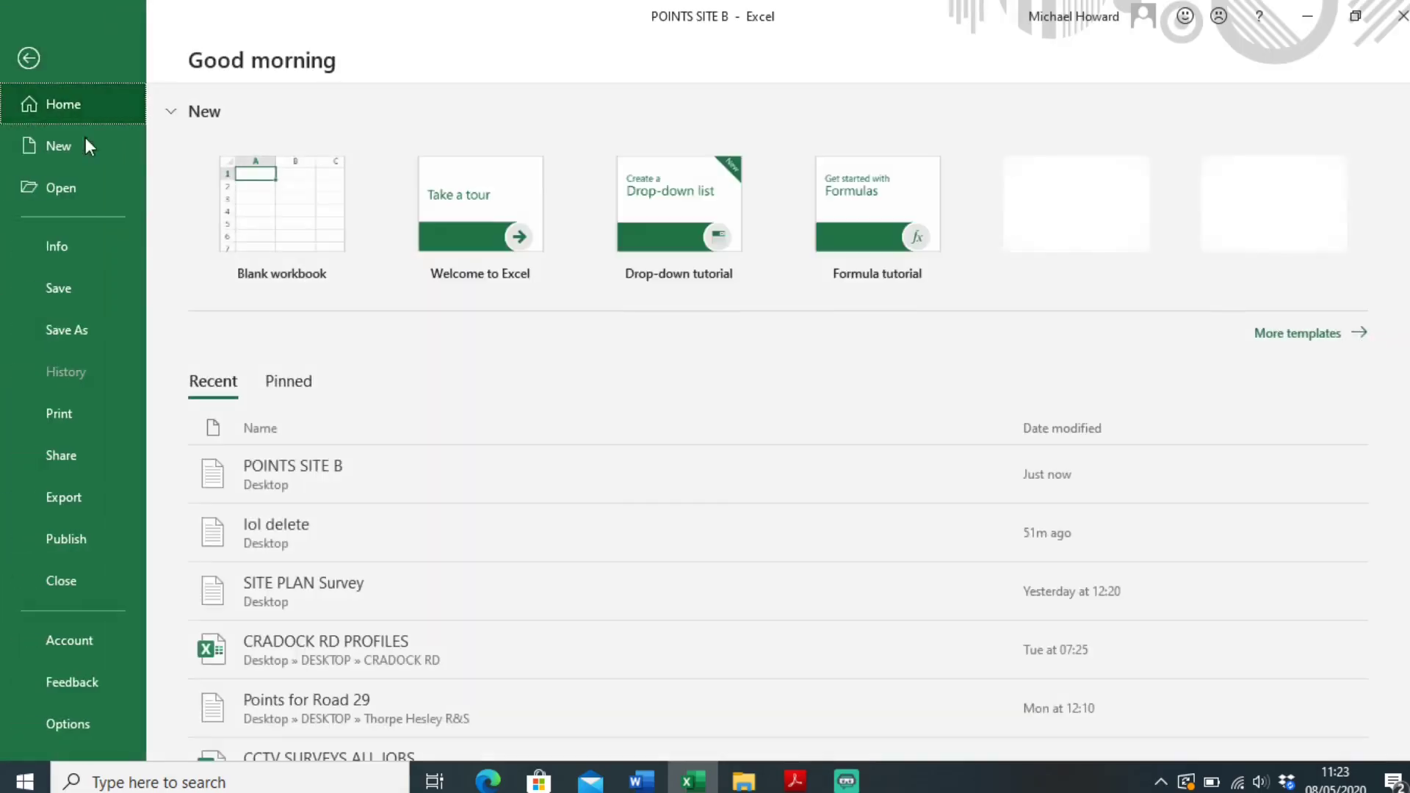
pyautogui.click(94, 346)
pyautogui.click(236, 310)
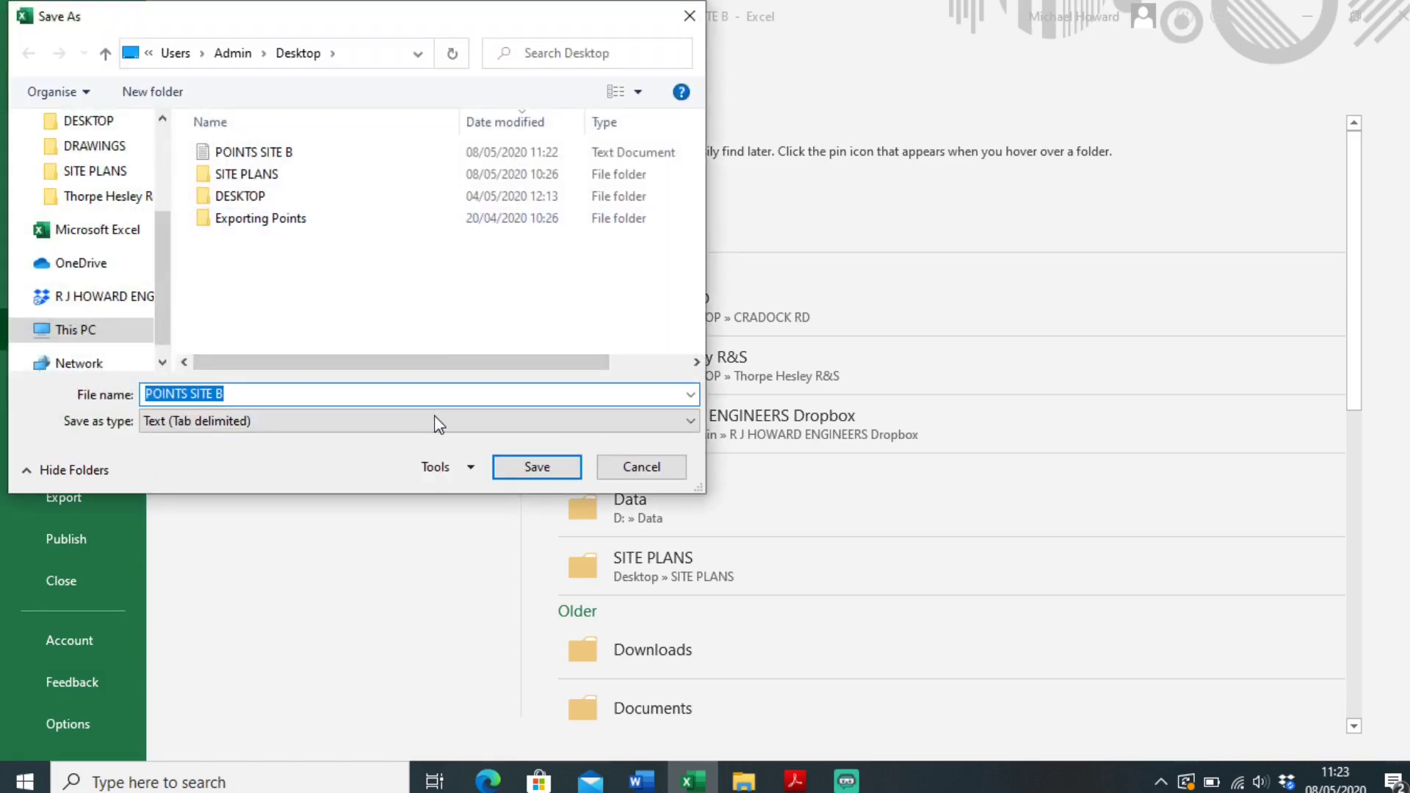
pyautogui.click(434, 420)
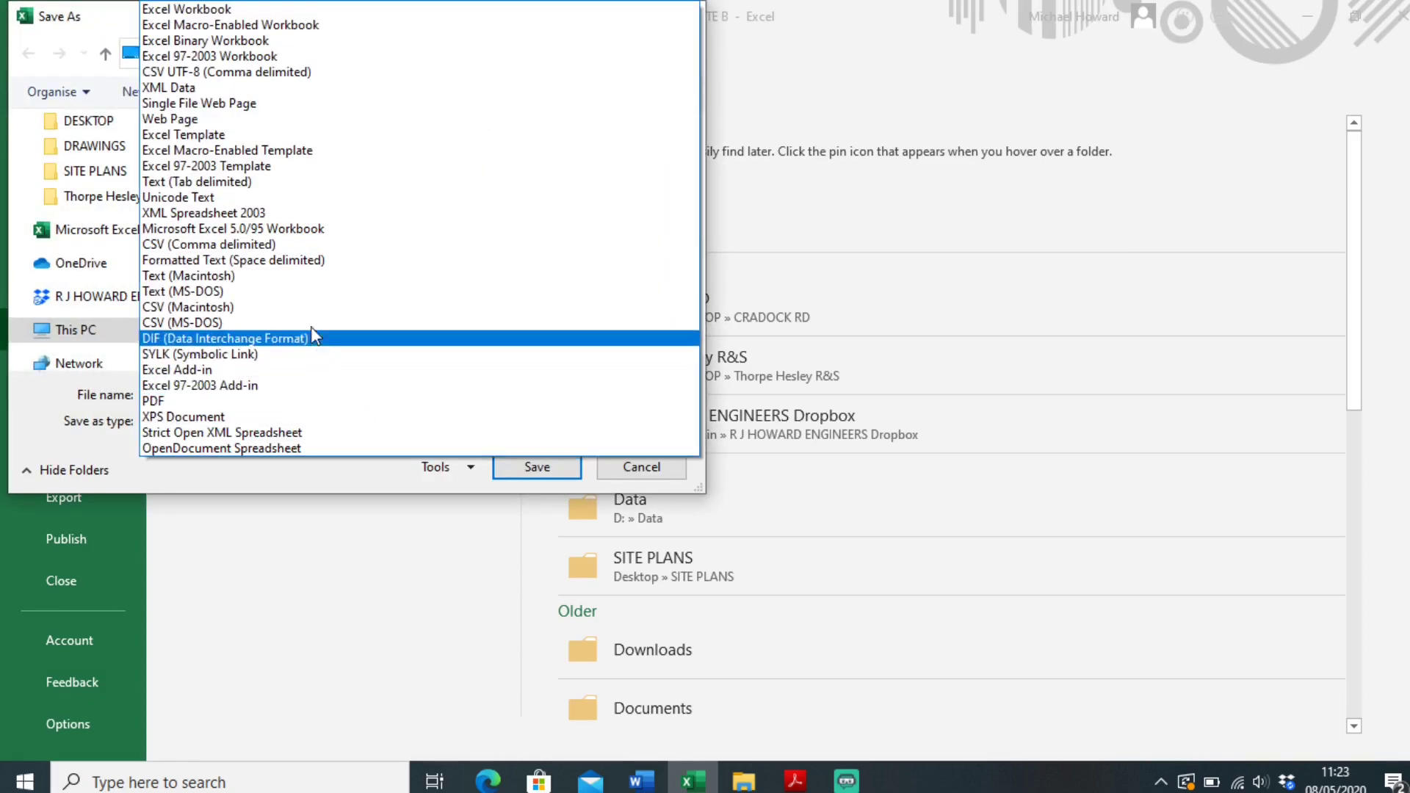
pyautogui.click(312, 245)
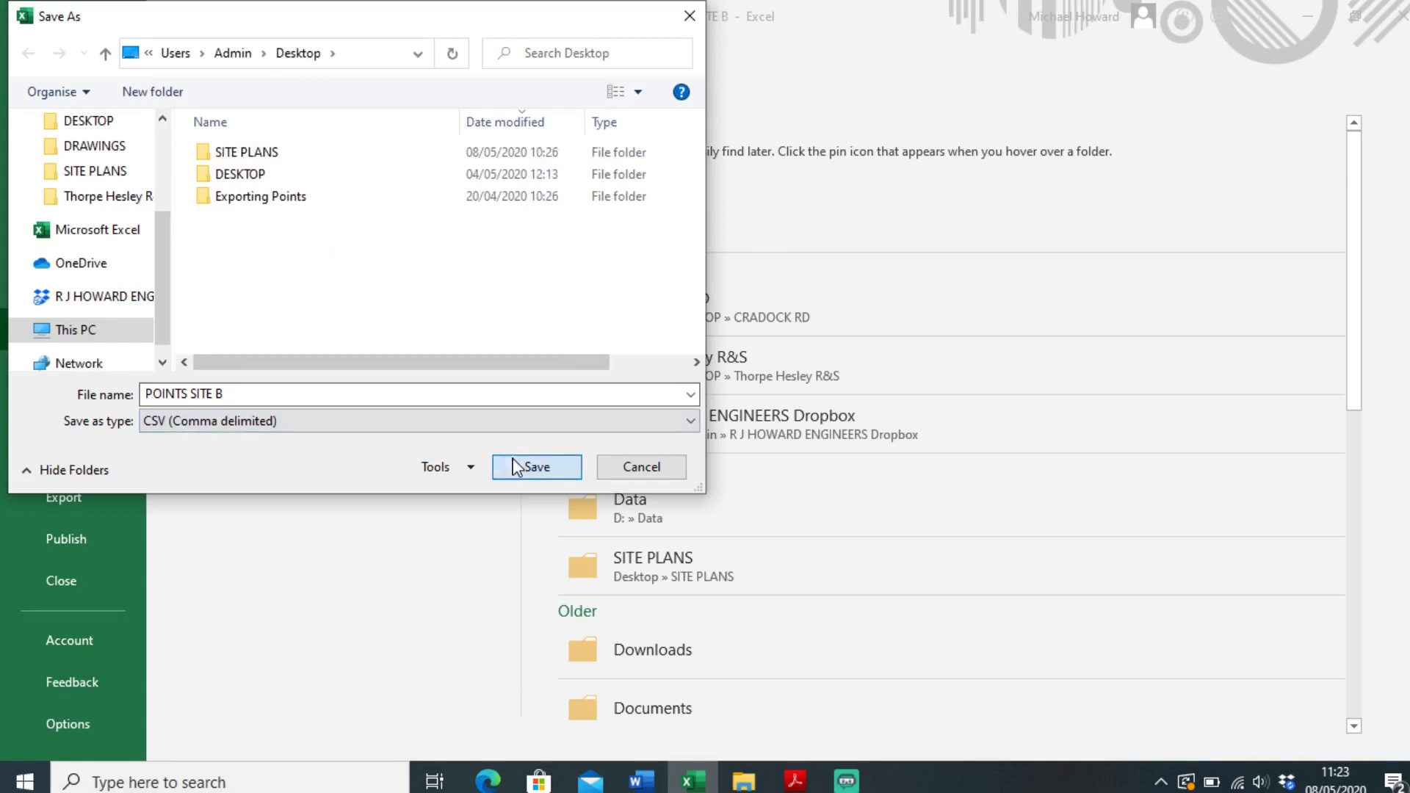
pyautogui.click(537, 468)
pyautogui.click(639, 458)
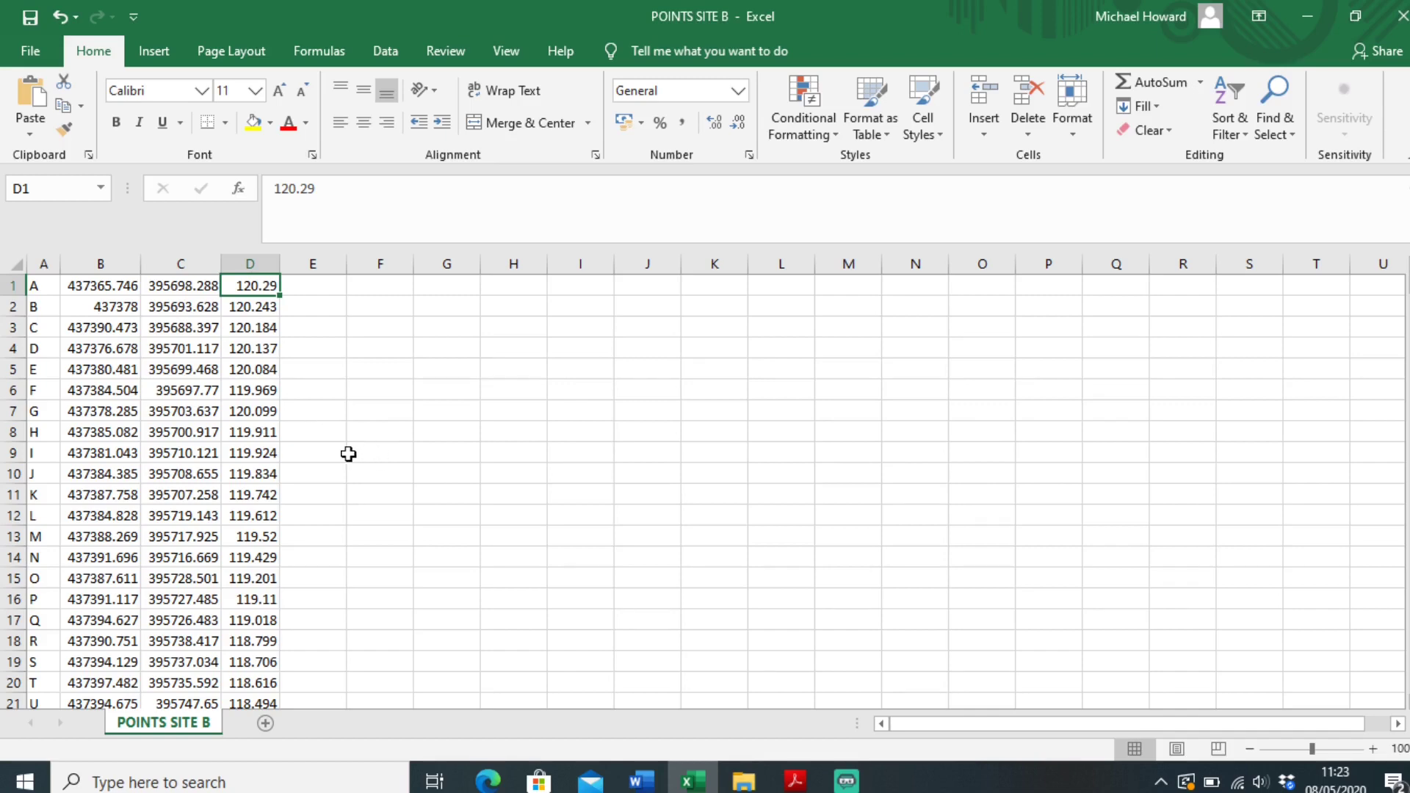
pyautogui.scroll(-2, 314, 488)
pyautogui.scroll(2, 314, 488)
pyautogui.moveTo(1404, 289); pyautogui.dragTo(1404, 613)
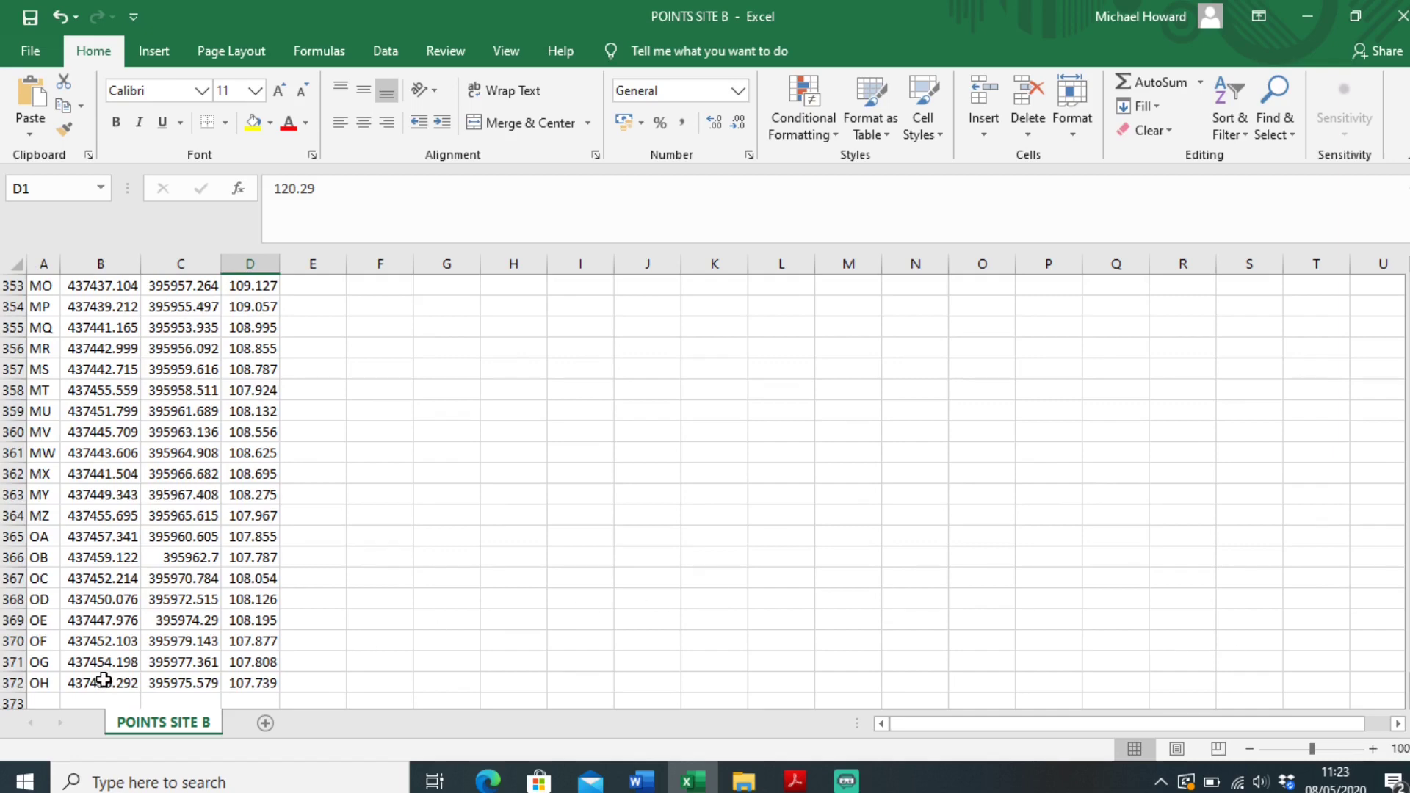